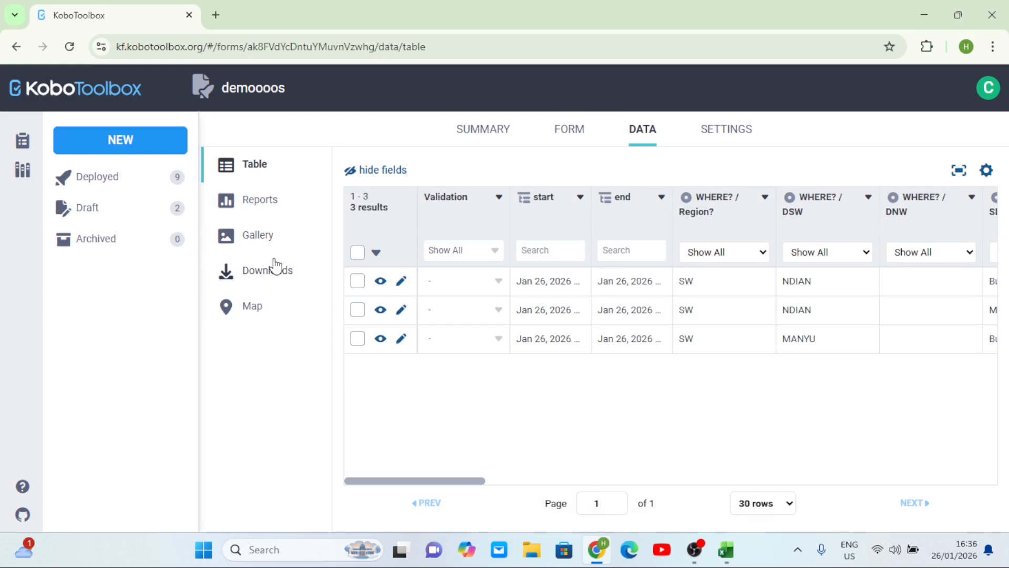
- Review the demoooos project's sharing settings for anonymous submissions and public viewing by link
{"action": "left_click", "coordinate": [723, 138]}
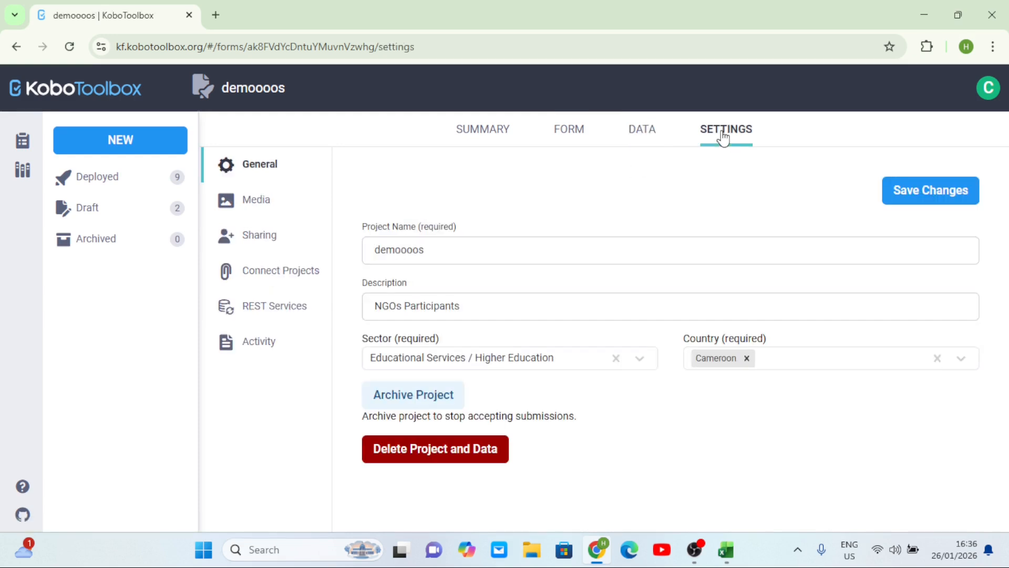
{"action": "left_click", "coordinate": [270, 250]}
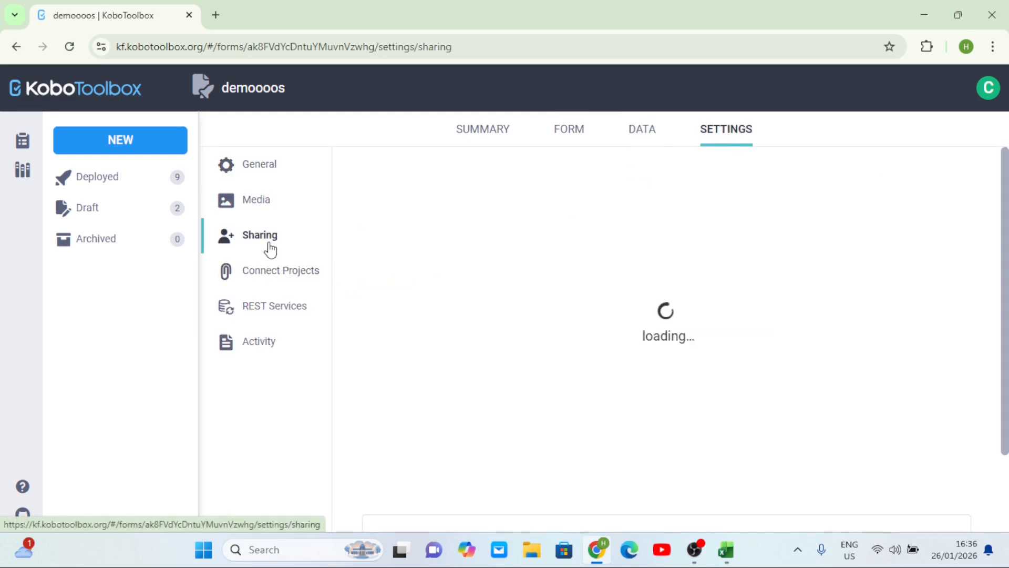
{"action": "scroll", "coordinate": [535, 376], "scroll_direction": "down", "scroll_amount": 1}
{"action": "scroll", "coordinate": [533, 371], "scroll_direction": "up", "scroll_amount": 3}
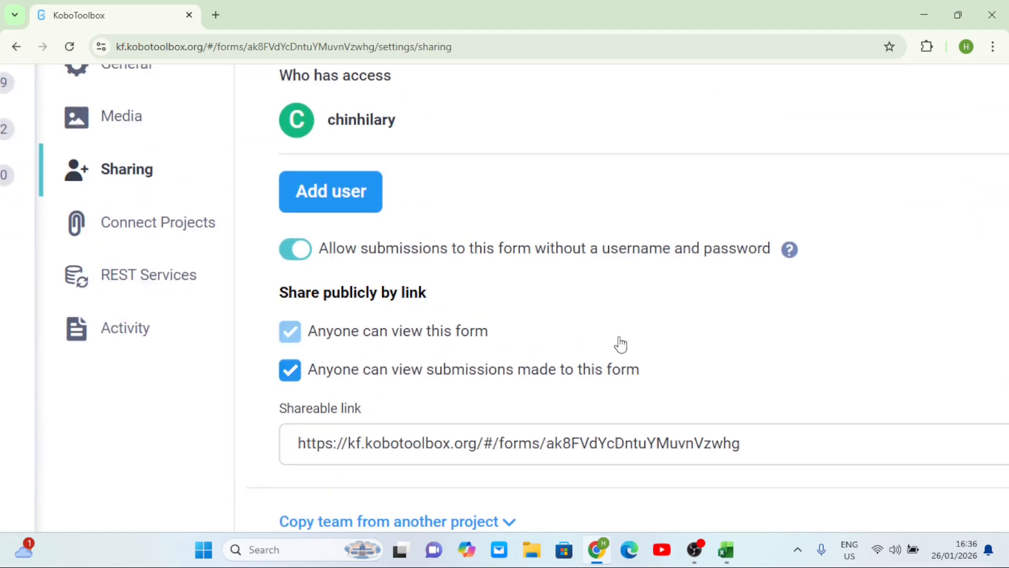
{"action": "scroll", "coordinate": [619, 345], "scroll_direction": "down", "scroll_amount": 3}
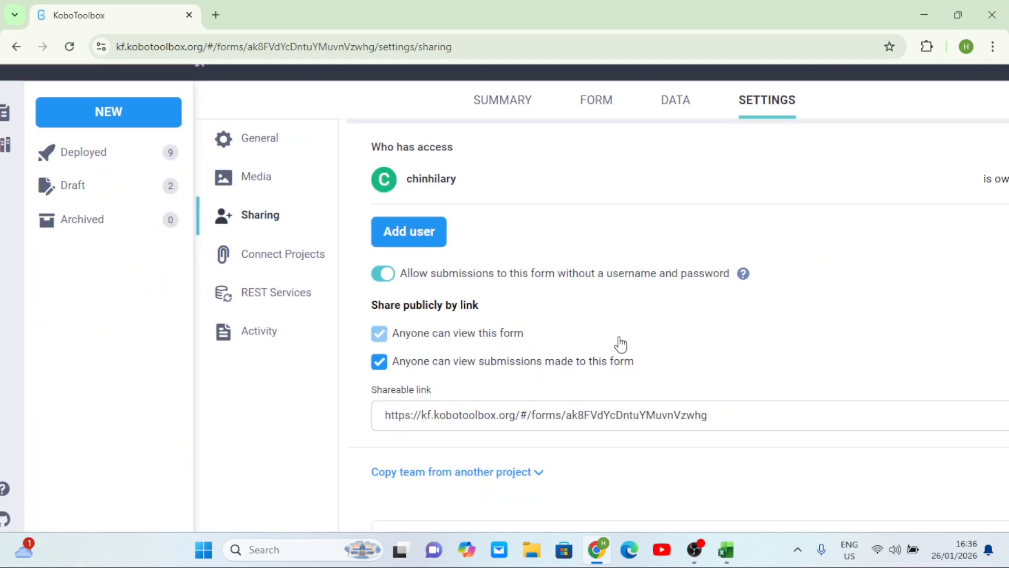
- Show the advanced options for the project's data downloads and export Select Many questions as single and separate columns
{"action": "left_click", "coordinate": [675, 103]}
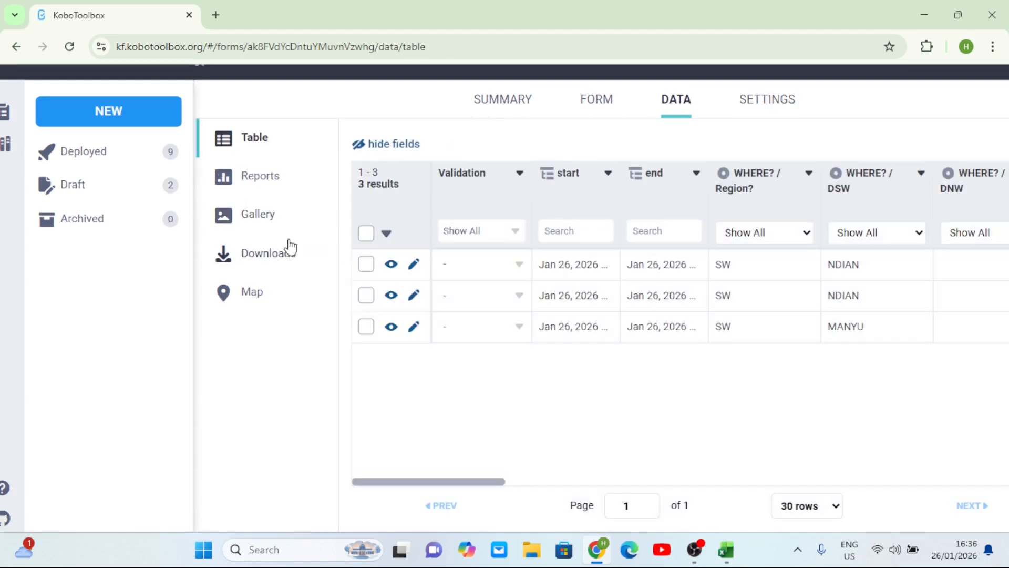
{"action": "left_click", "coordinate": [289, 253]}
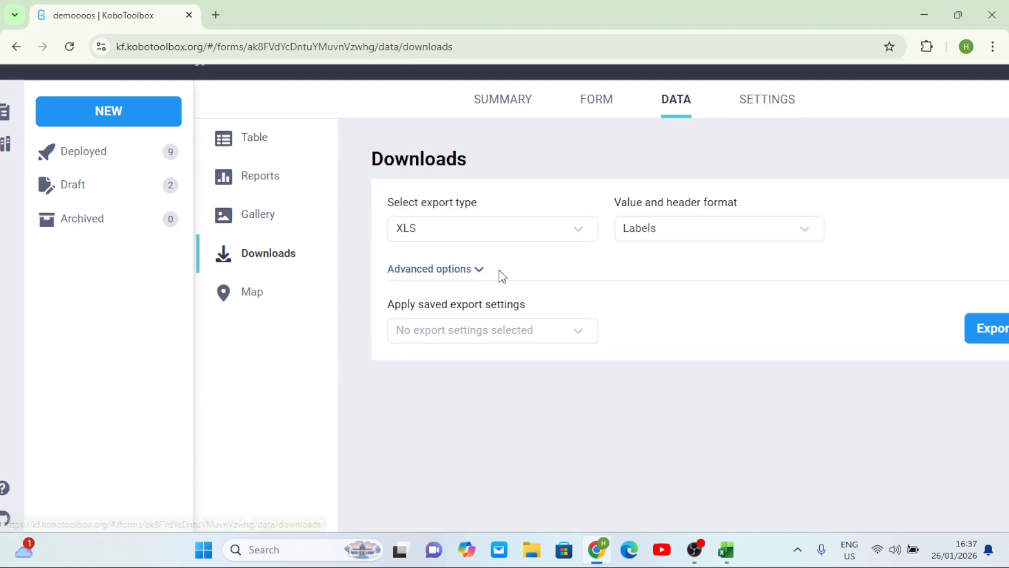
{"action": "left_click", "coordinate": [473, 270]}
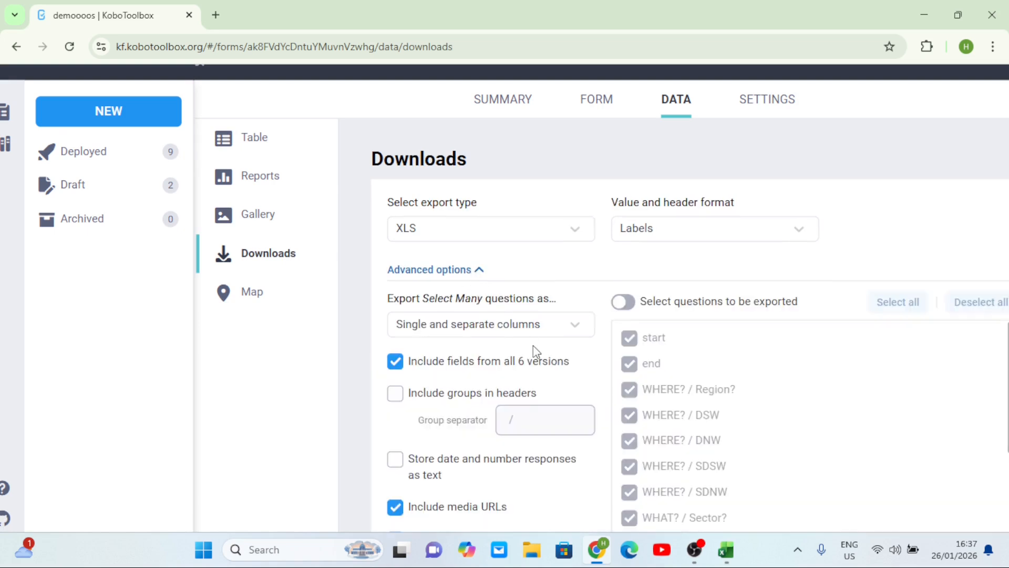
{"action": "left_click", "coordinate": [574, 326]}
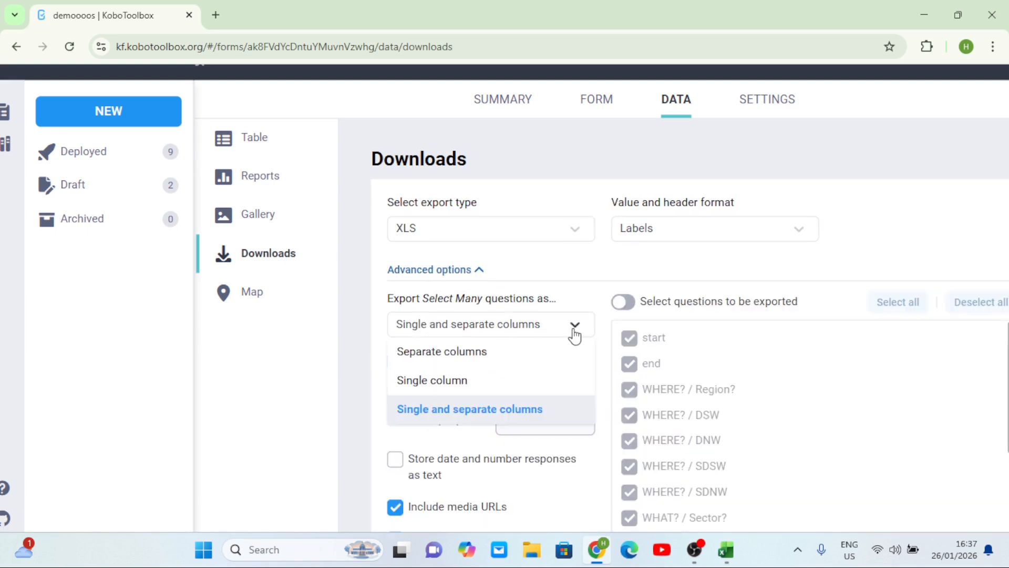
{"action": "left_click", "coordinate": [444, 411]}
- Apply the saved export settings named Dashbaords to the data download
{"action": "scroll", "coordinate": [541, 372], "scroll_direction": "down", "scroll_amount": 3}
{"action": "scroll", "coordinate": [543, 372], "scroll_direction": "down", "scroll_amount": 1}
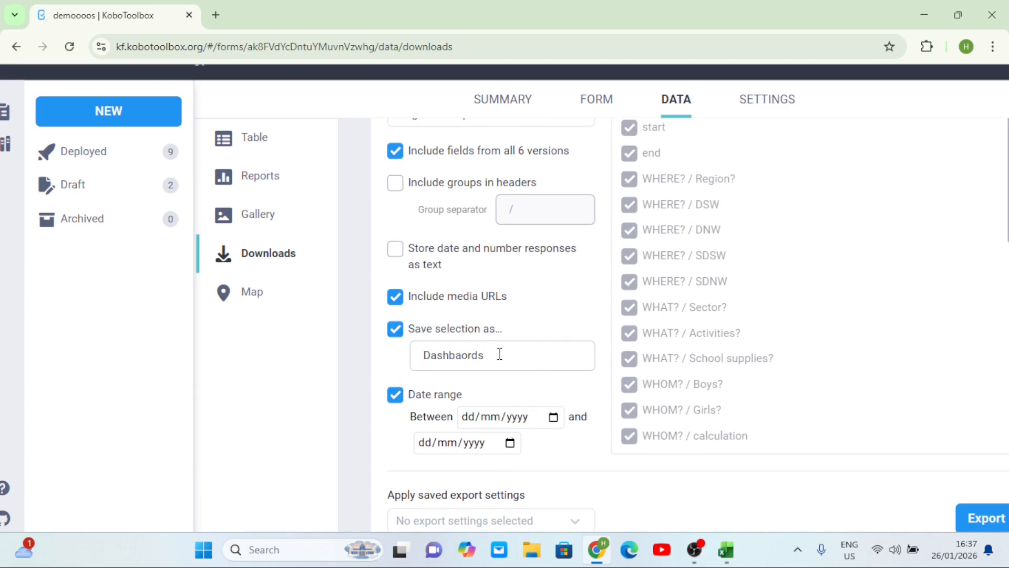
{"action": "scroll", "coordinate": [499, 354], "scroll_direction": "down", "scroll_amount": 1}
{"action": "left_click", "coordinate": [573, 479]}
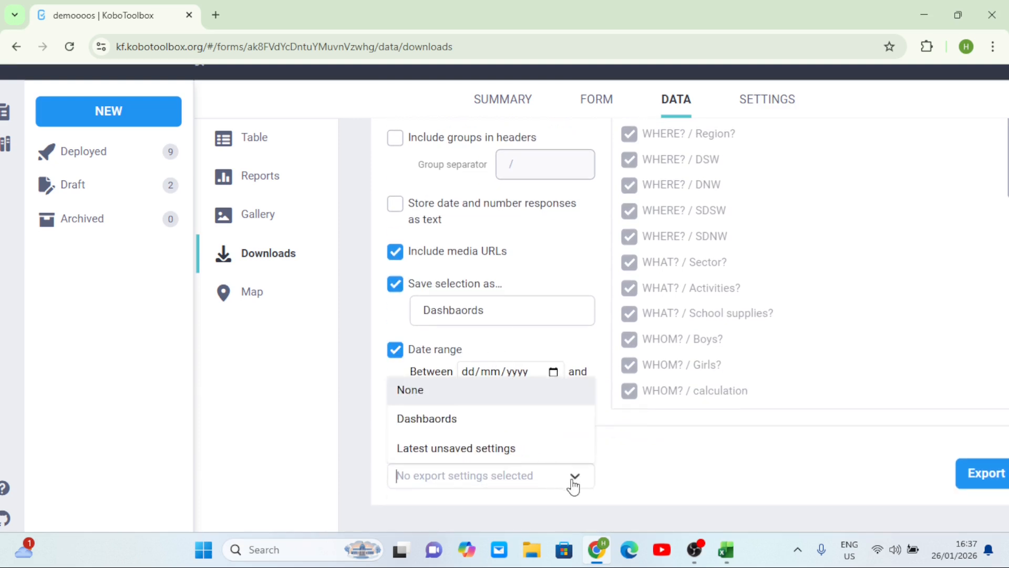
{"action": "left_click", "coordinate": [425, 429]}
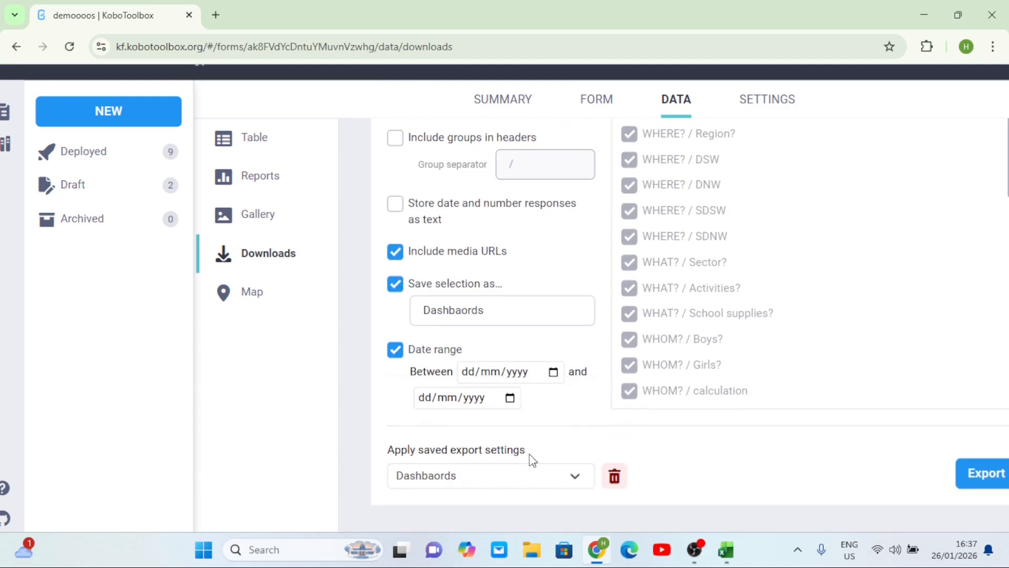
- Set the export type to XLS and the value and header format to Labels
{"action": "scroll", "coordinate": [531, 458], "scroll_direction": "up", "scroll_amount": 1}
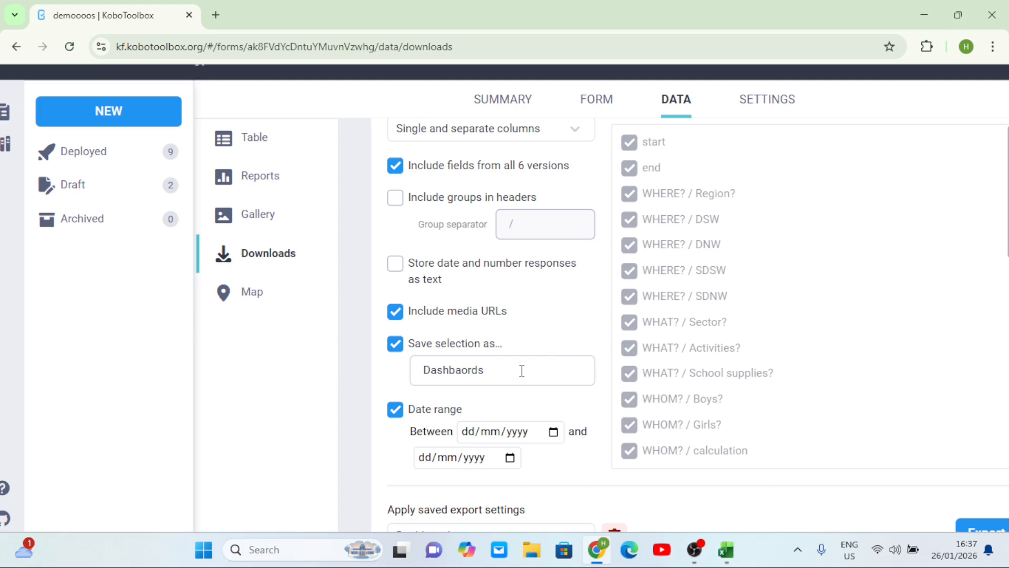
{"action": "scroll", "coordinate": [522, 373], "scroll_direction": "up", "scroll_amount": 3}
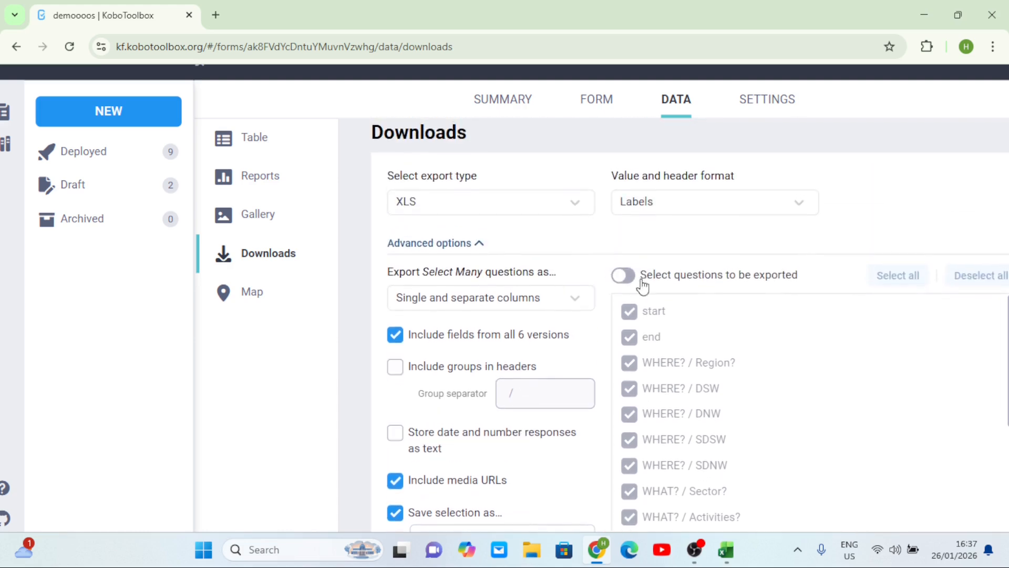
{"action": "left_click", "coordinate": [448, 208]}
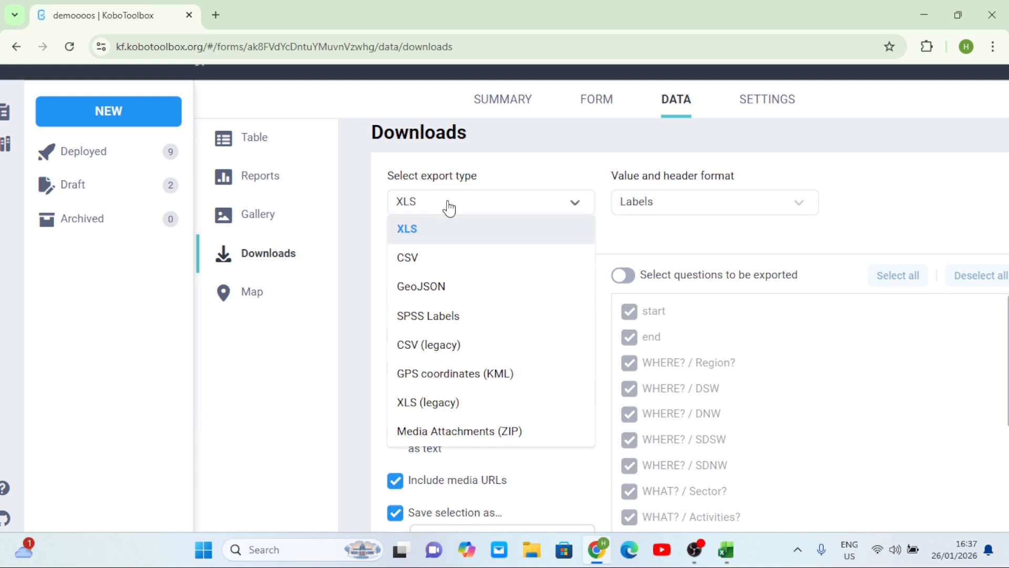
{"action": "left_click", "coordinate": [421, 229]}
{"action": "left_click", "coordinate": [786, 202]}
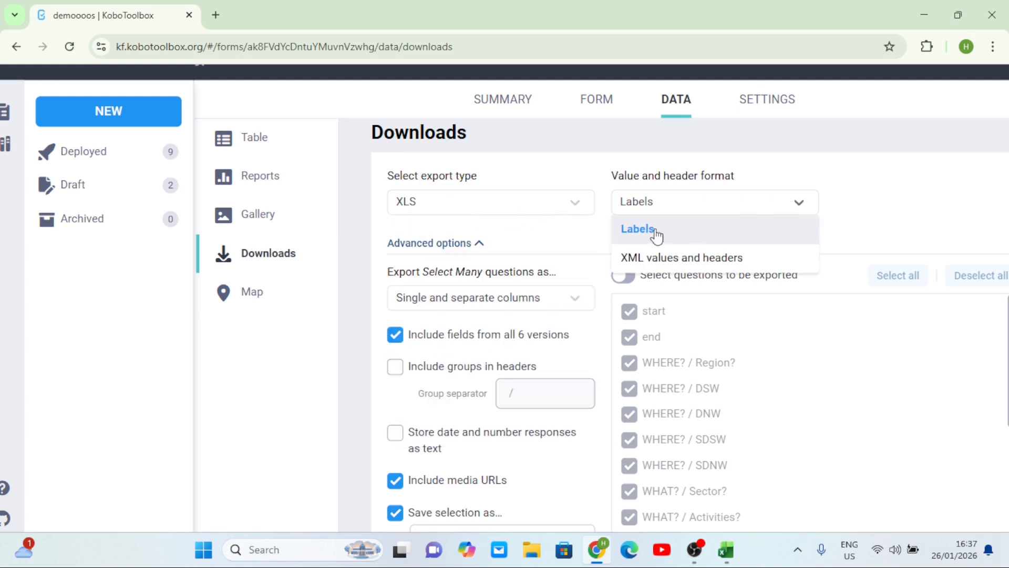
{"action": "left_click", "coordinate": [655, 234]}
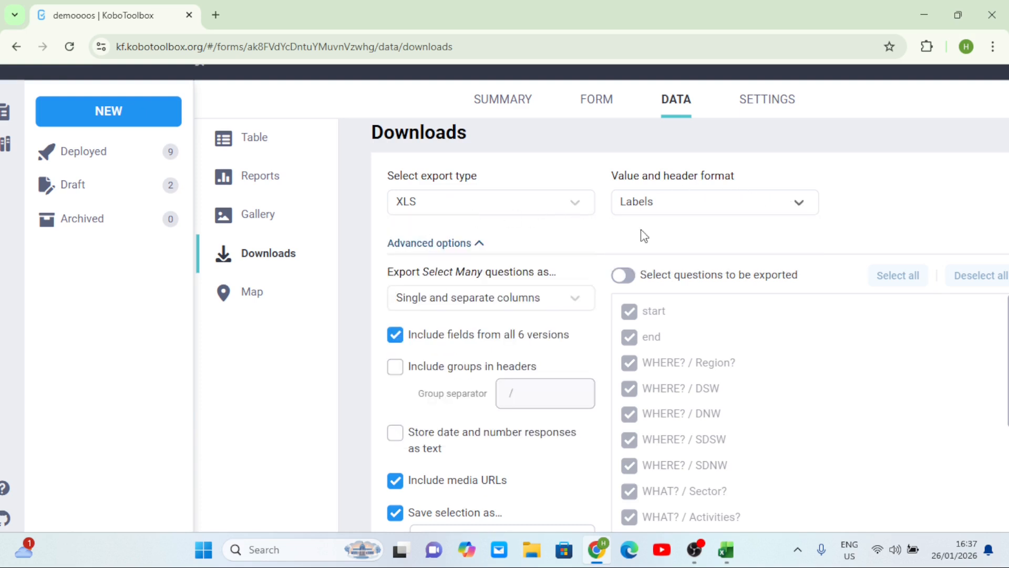
- Enable the selection of questions to be exported with all questions included, and export the data
{"action": "left_click", "coordinate": [623, 275]}
{"action": "scroll", "coordinate": [756, 342], "scroll_direction": "down", "scroll_amount": 10}
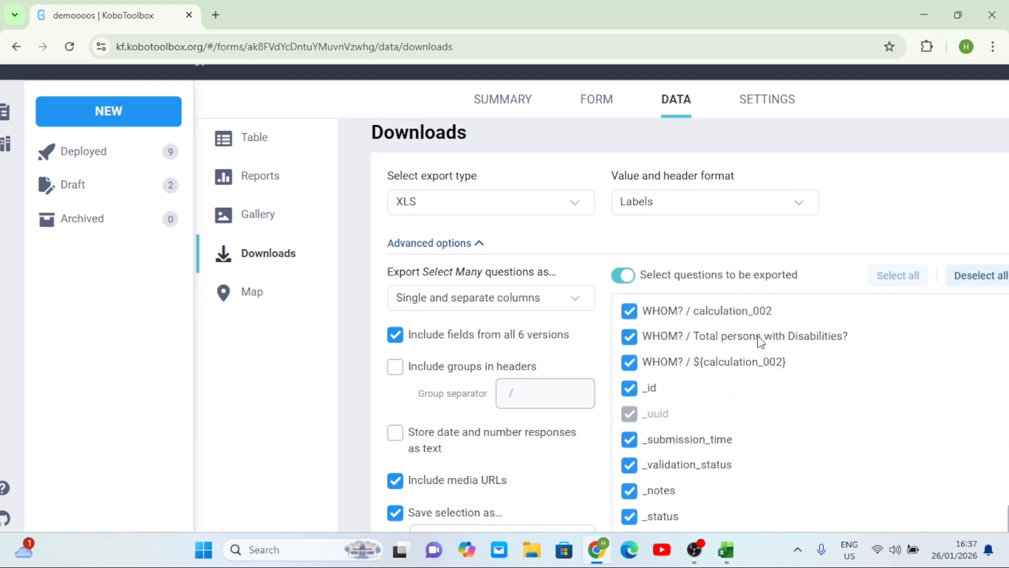
{"action": "scroll", "coordinate": [605, 229], "scroll_direction": "down", "scroll_amount": 4}
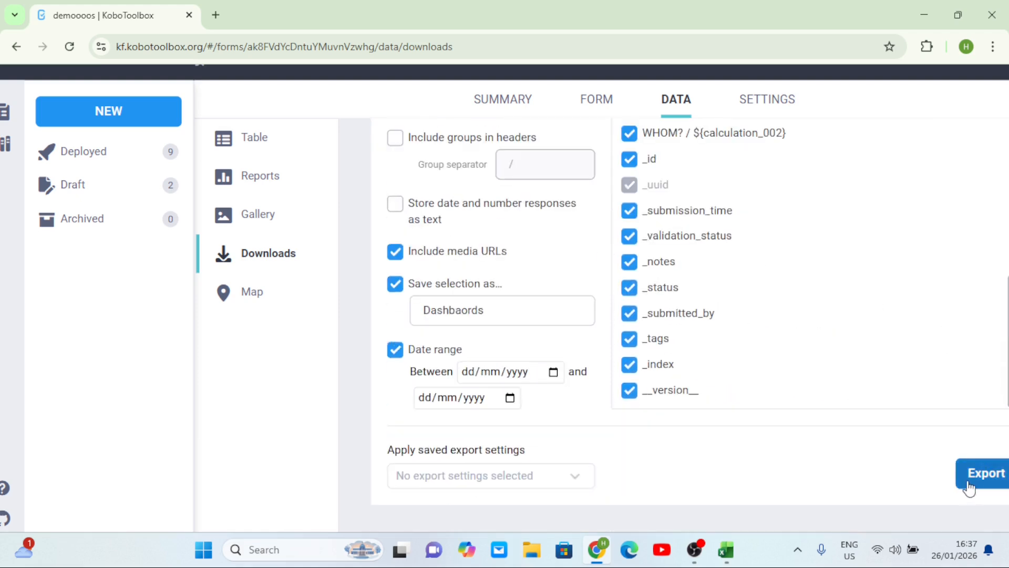
{"action": "scroll", "coordinate": [810, 359], "scroll_direction": "down", "scroll_amount": 2}
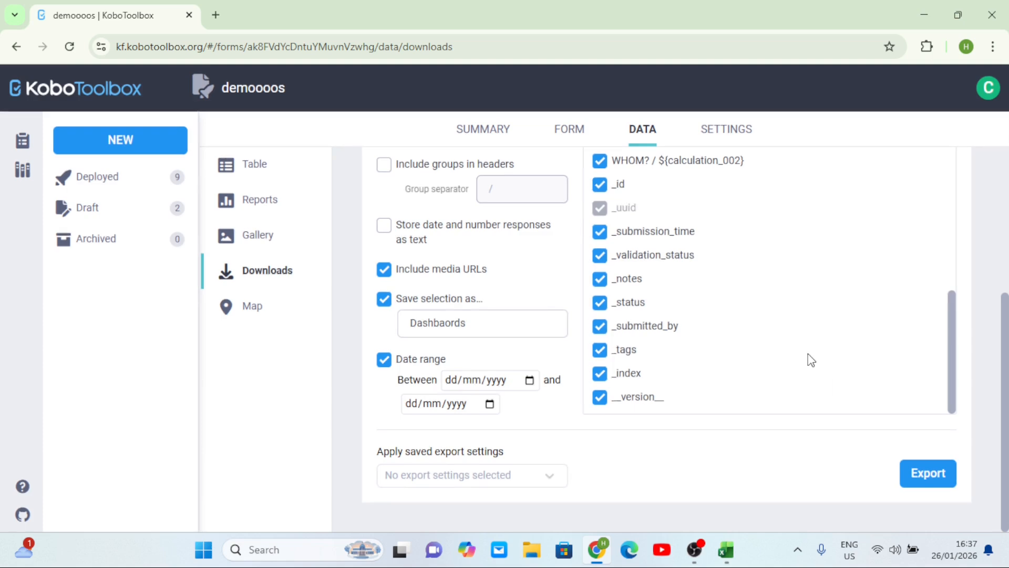
{"action": "left_click", "coordinate": [914, 479]}
{"action": "scroll", "coordinate": [757, 324], "scroll_direction": "down", "scroll_amount": 2}
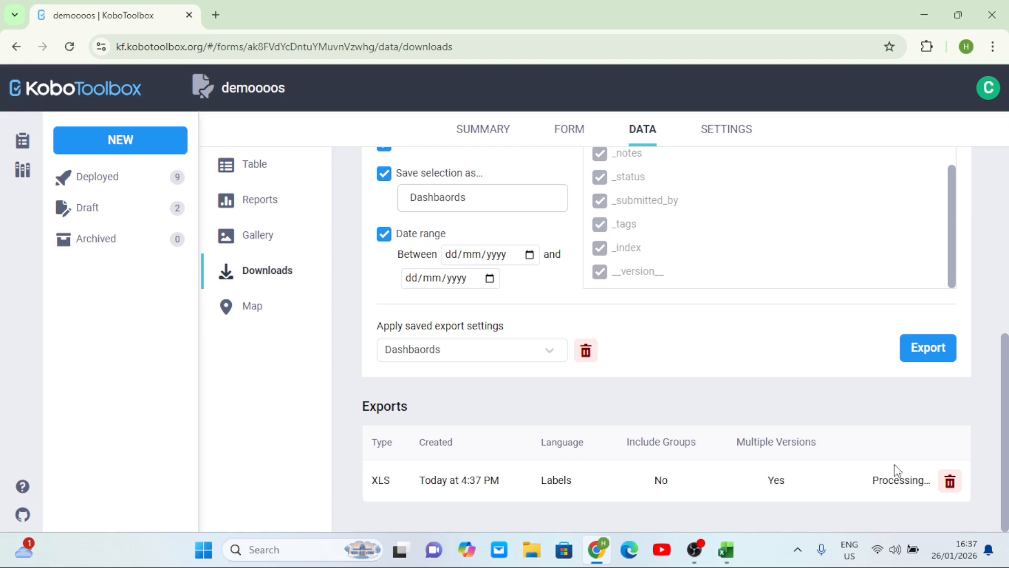
- Review the export options and question list, and turn the selection of questions to be exported back on
{"action": "scroll", "coordinate": [670, 323], "scroll_direction": "up", "scroll_amount": 1}
{"action": "scroll", "coordinate": [668, 319], "scroll_direction": "up", "scroll_amount": 5}
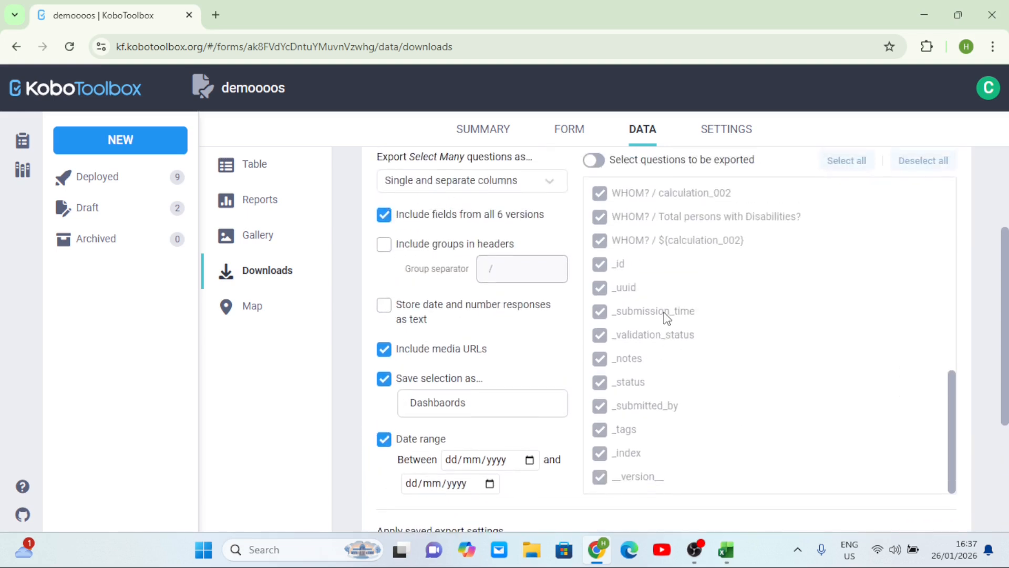
{"action": "scroll", "coordinate": [618, 262], "scroll_direction": "up", "scroll_amount": 4}
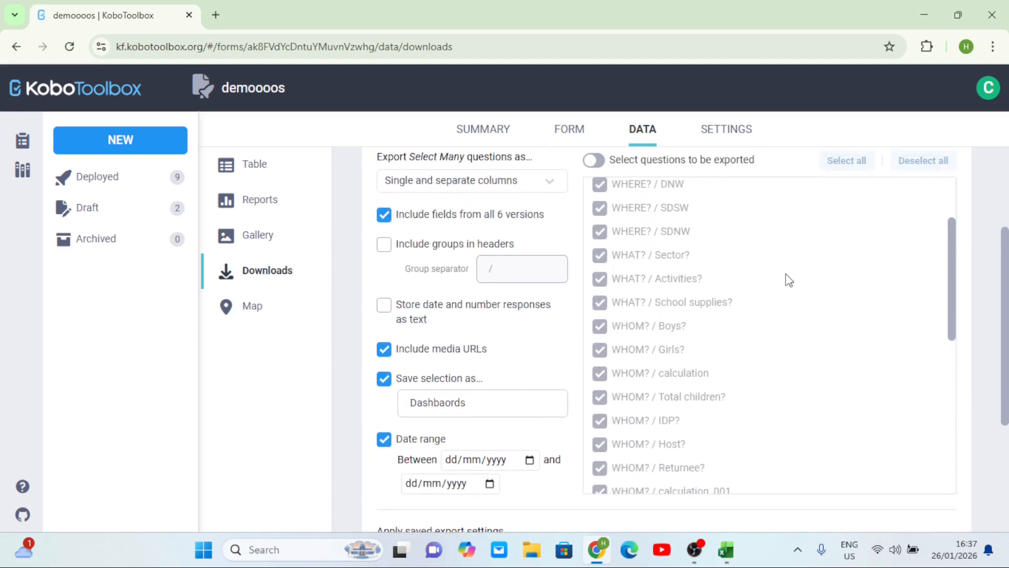
{"action": "scroll", "coordinate": [786, 279], "scroll_direction": "up", "scroll_amount": 3}
{"action": "scroll", "coordinate": [558, 227], "scroll_direction": "up", "scroll_amount": 3}
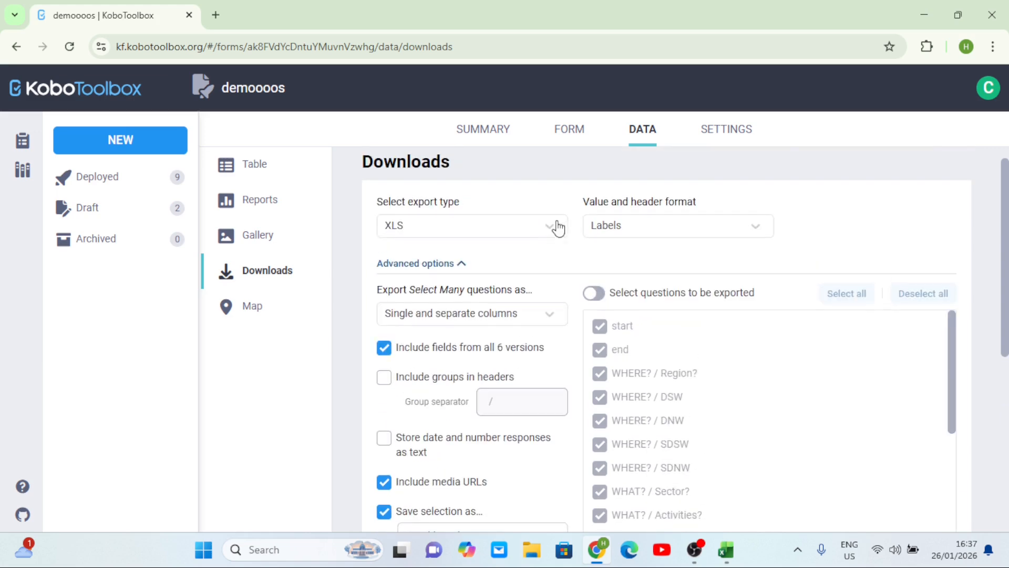
{"action": "left_click", "coordinate": [594, 293]}
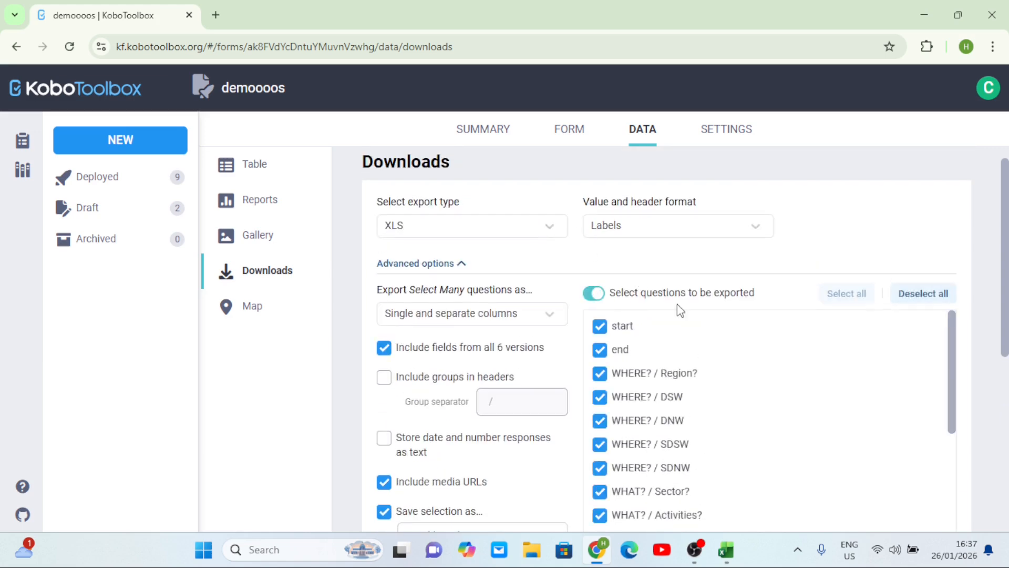
{"action": "left_click", "coordinate": [217, 46]}
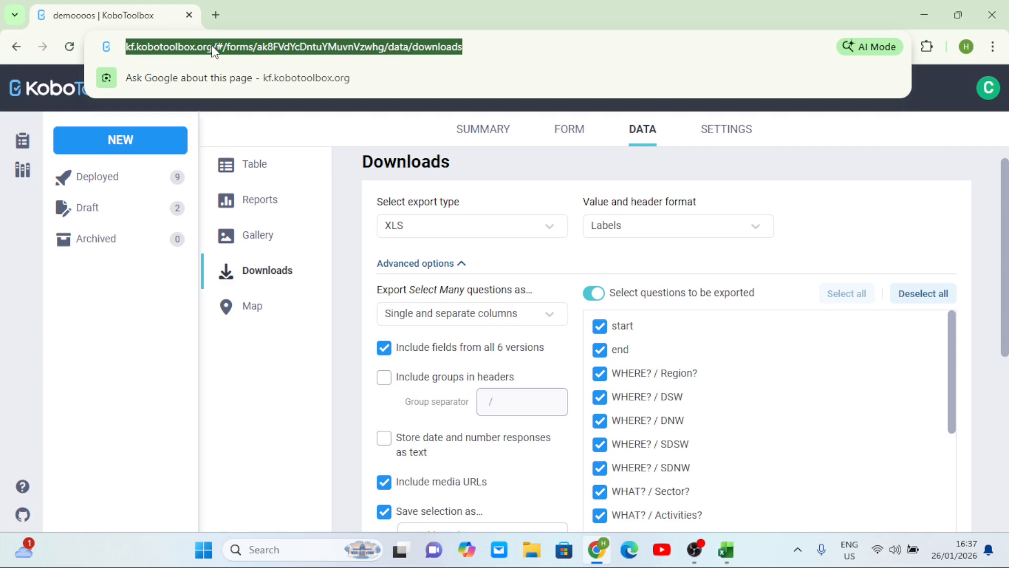
{"action": "left_click", "coordinate": [215, 47]}
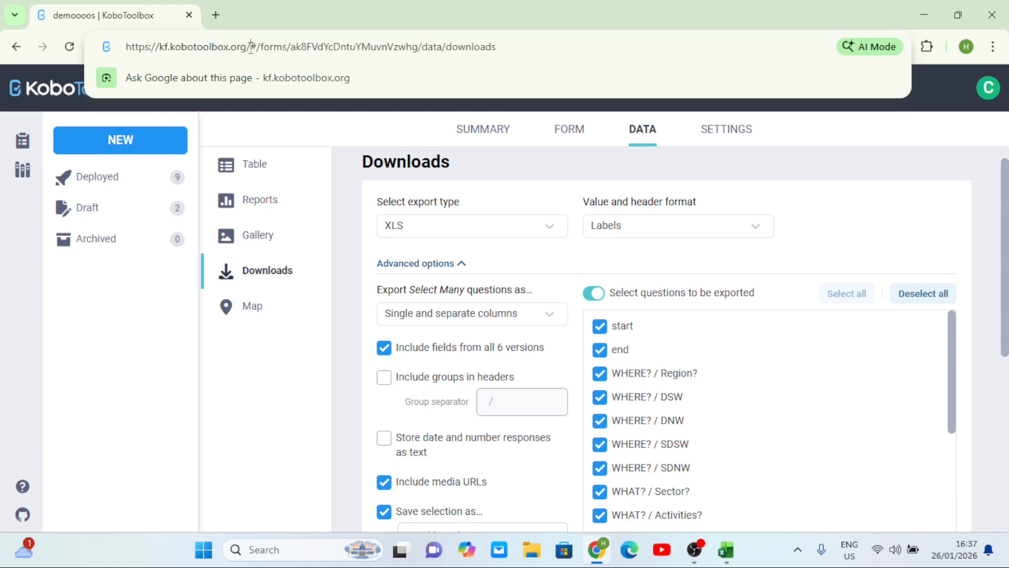
{"action": "left_click_drag", "start_coordinate": [251, 47], "coordinate": [126, 44]}
{"action": "key", "text": "ctrl+c"}
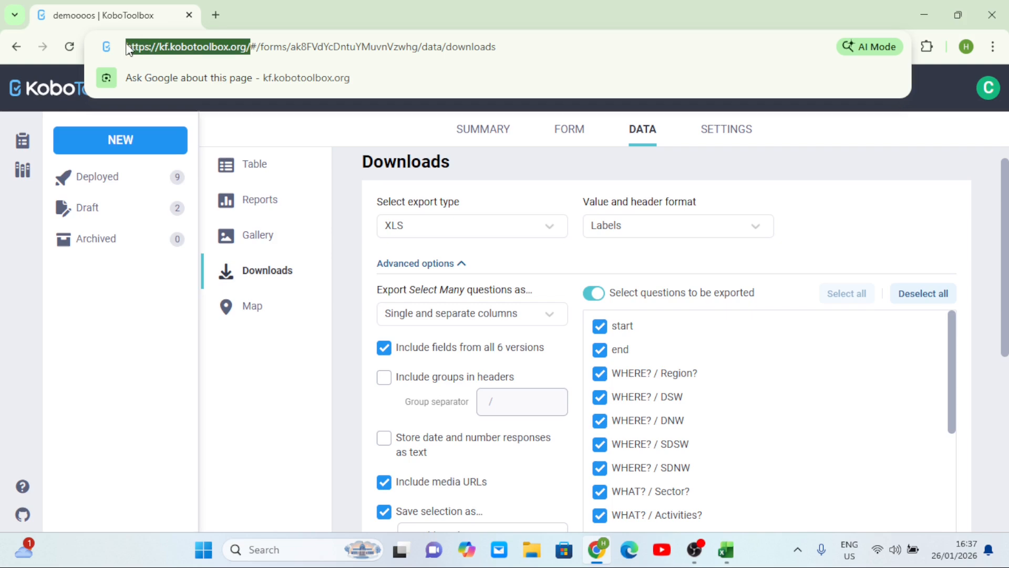
{"action": "left_click", "coordinate": [216, 15]}
{"action": "left_click", "coordinate": [283, 46]}
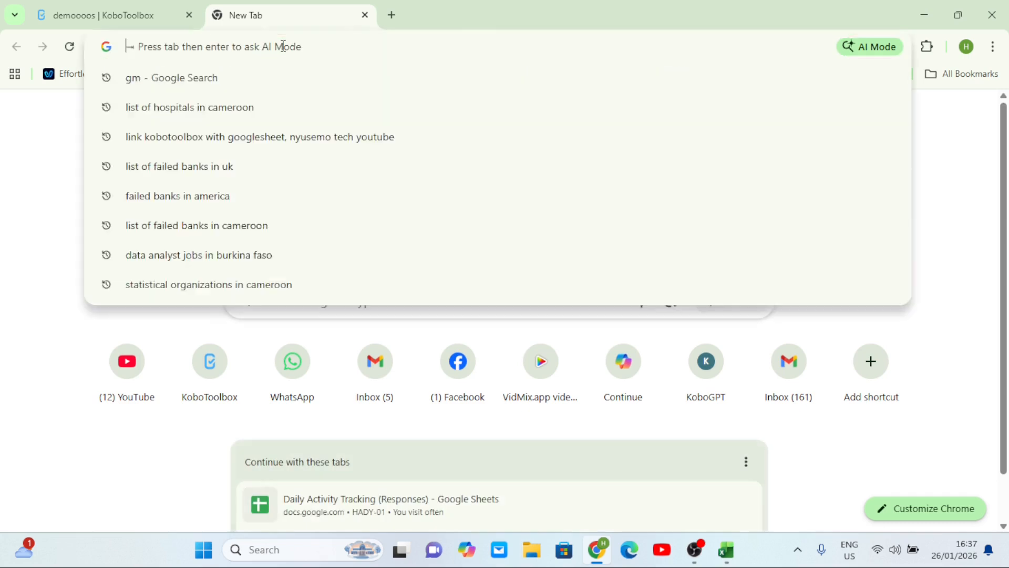
{"action": "key", "text": "ctrl+v"}
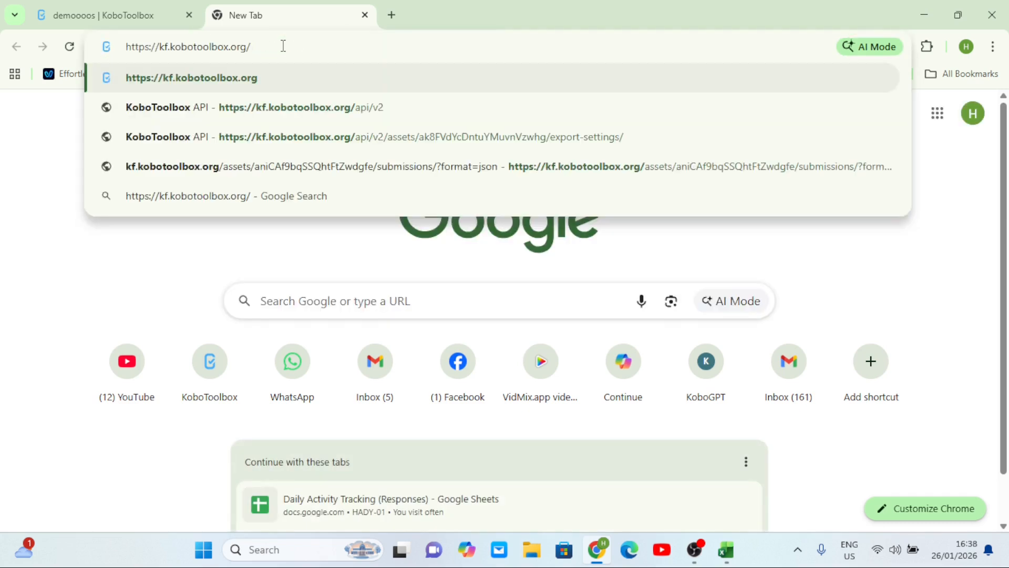
{"action": "type", "text": "api"}
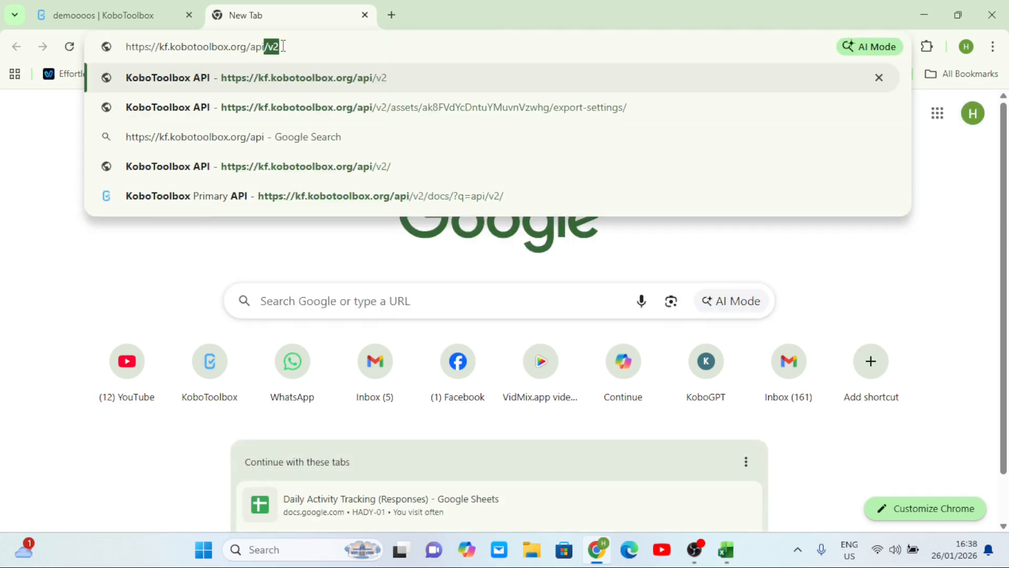
{"action": "type", "text": "/v2"}
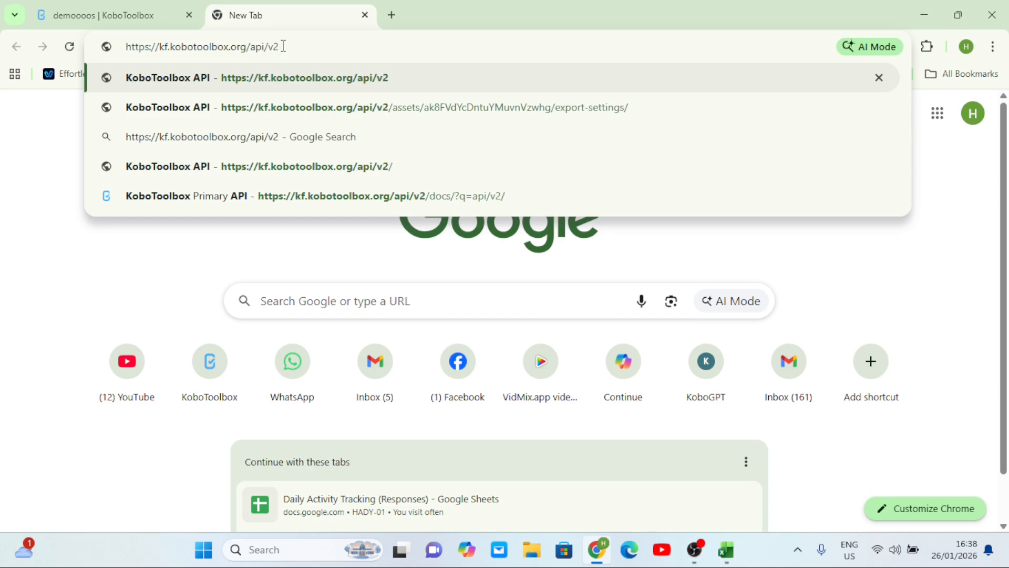
{"action": "type", "text": "/assets"}
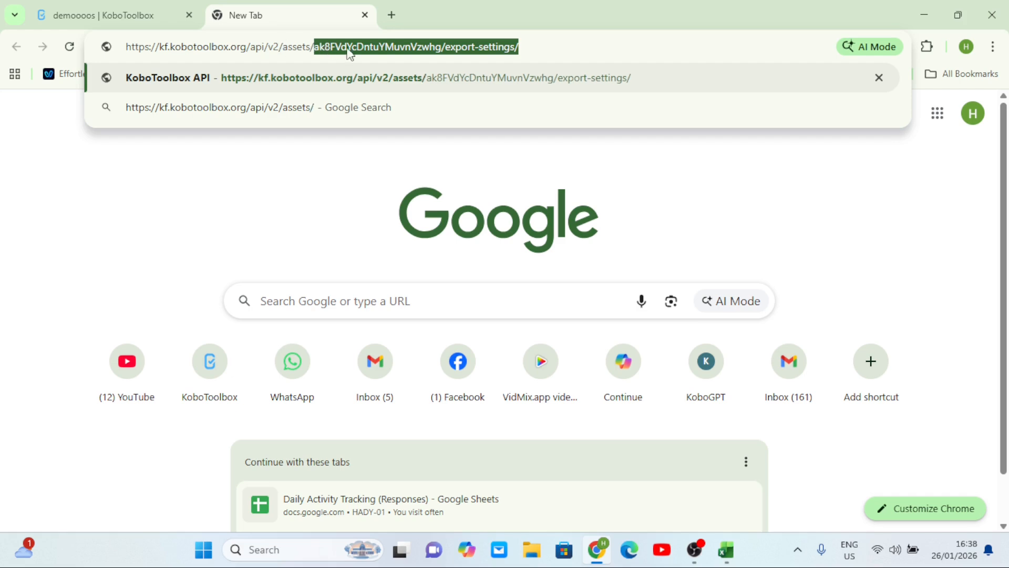
{"action": "type", "text": "/"}
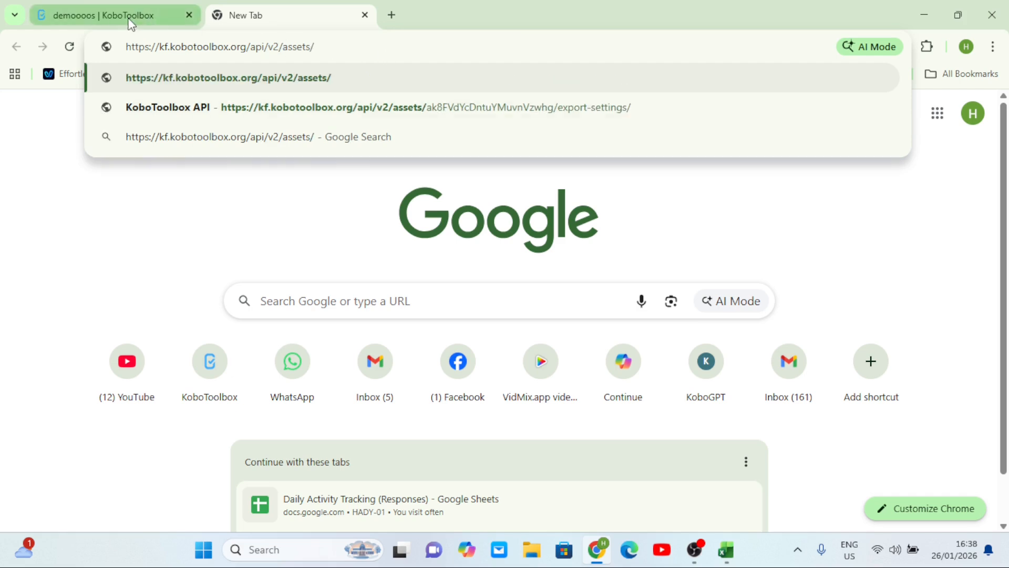
- Return to the demoooos project page and copy the form's asset ID from its URL
{"action": "left_click", "coordinate": [130, 17]}
{"action": "left_click", "coordinate": [368, 48]}
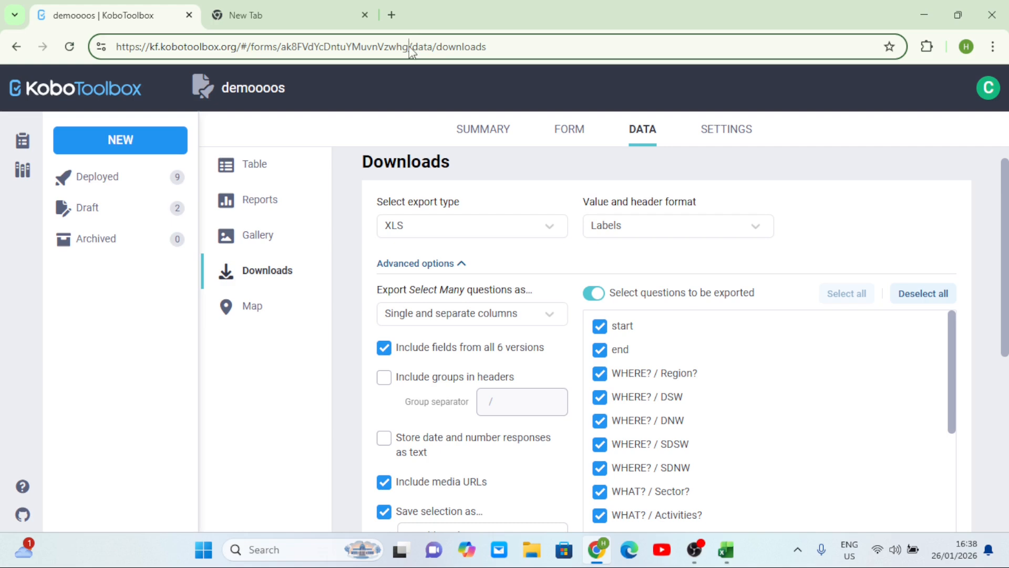
{"action": "left_click_drag", "start_coordinate": [410, 48], "coordinate": [283, 47]}
{"action": "key", "text": "ctrl+c"}
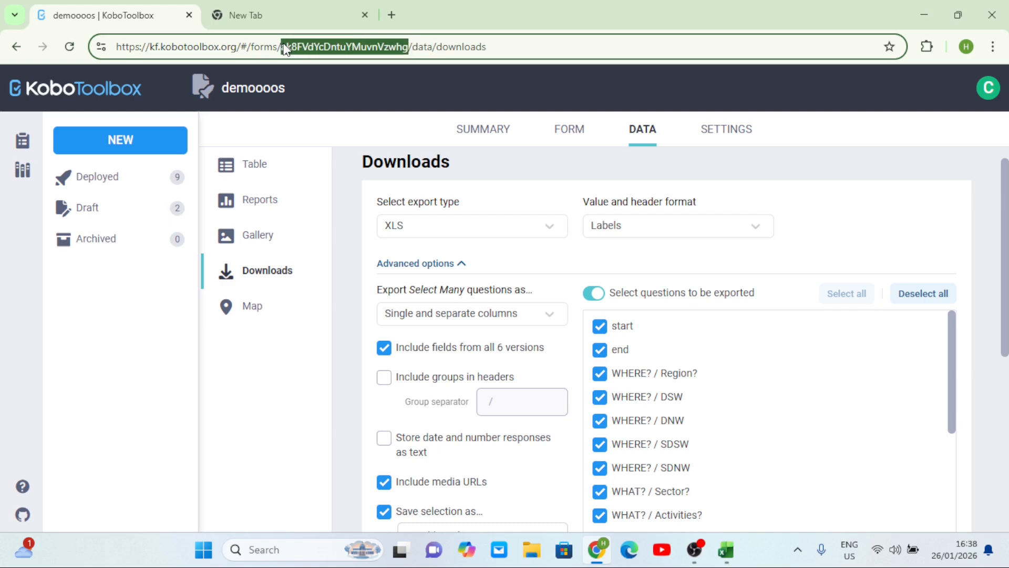
- Complete the API address in the new tab with the copied asset ID followed by /export-settings/
{"action": "left_click", "coordinate": [287, 12]}
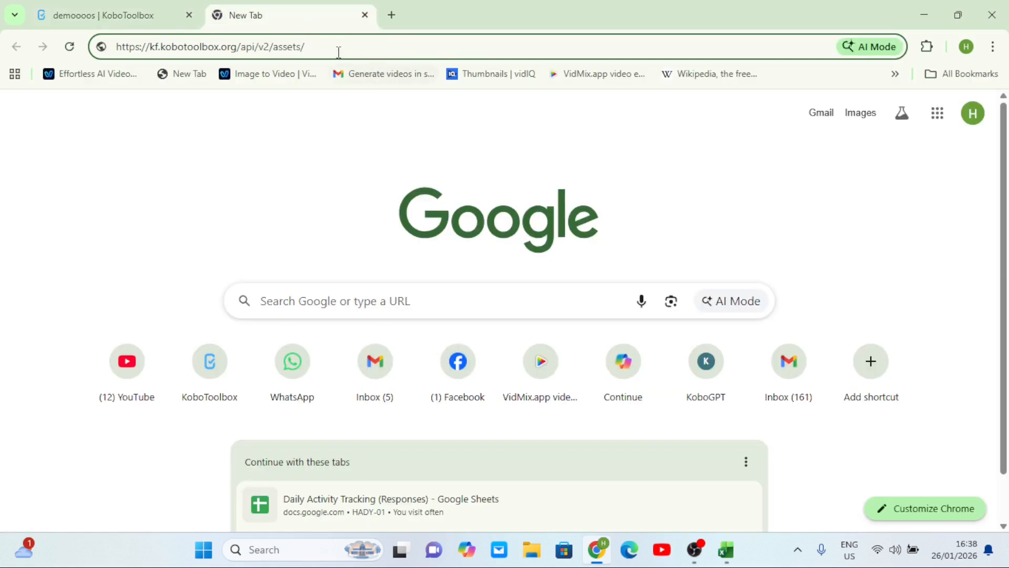
{"action": "key", "text": "ctrl+v"}
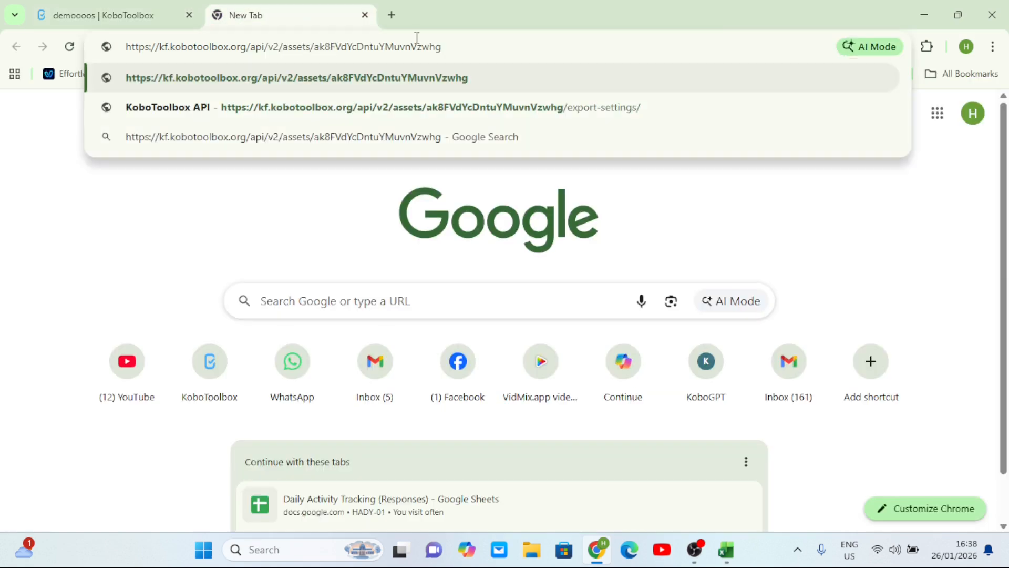
{"action": "type", "text": "/"}
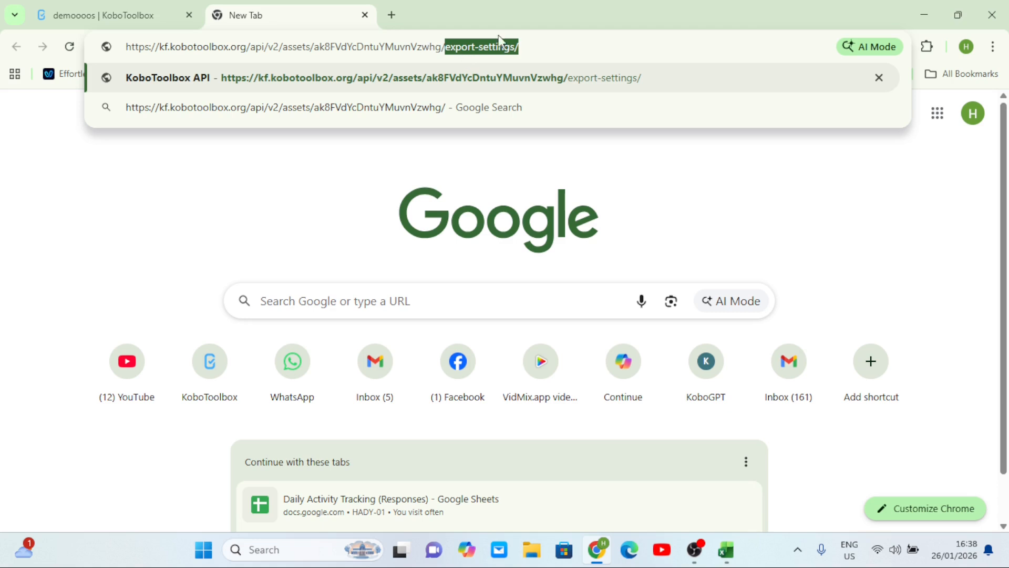
{"action": "left_click", "coordinate": [521, 46]}
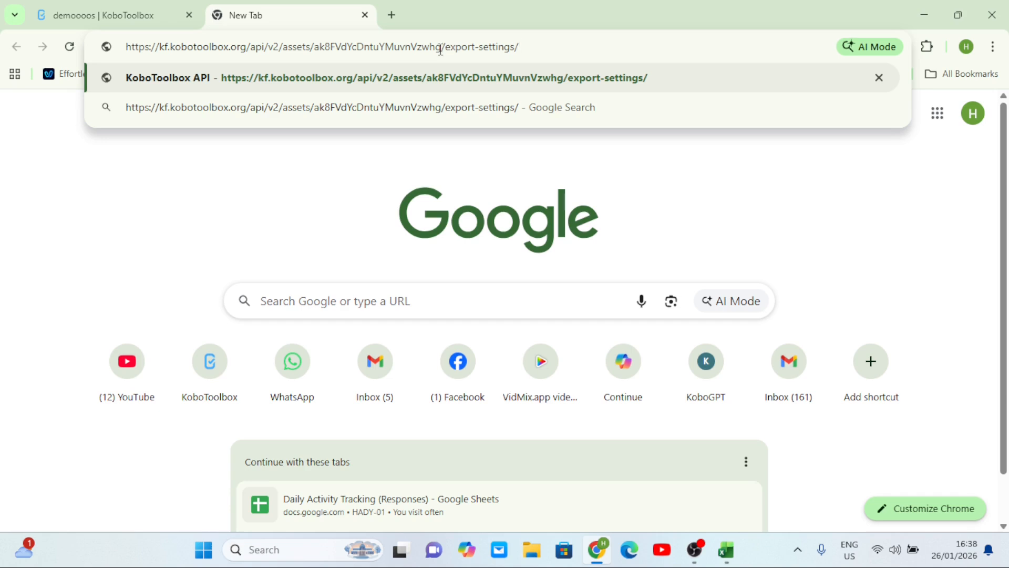
- Compare the asset ID in the API address with the ID following forms/ in the demoooos project page's URL
{"action": "left_click_drag", "start_coordinate": [440, 47], "coordinate": [319, 59]}
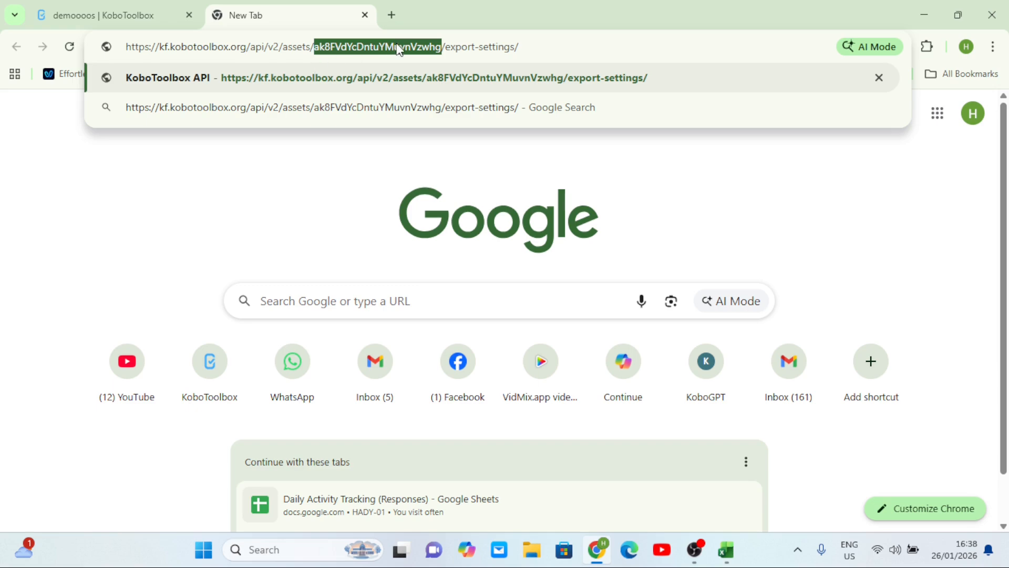
{"action": "left_click", "coordinate": [150, 19]}
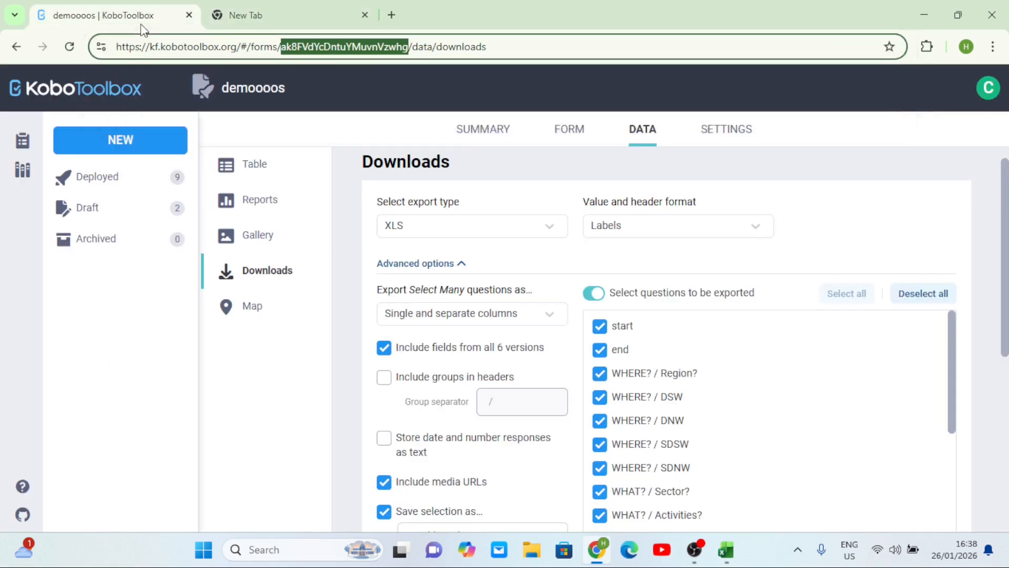
{"action": "left_click", "coordinate": [385, 50]}
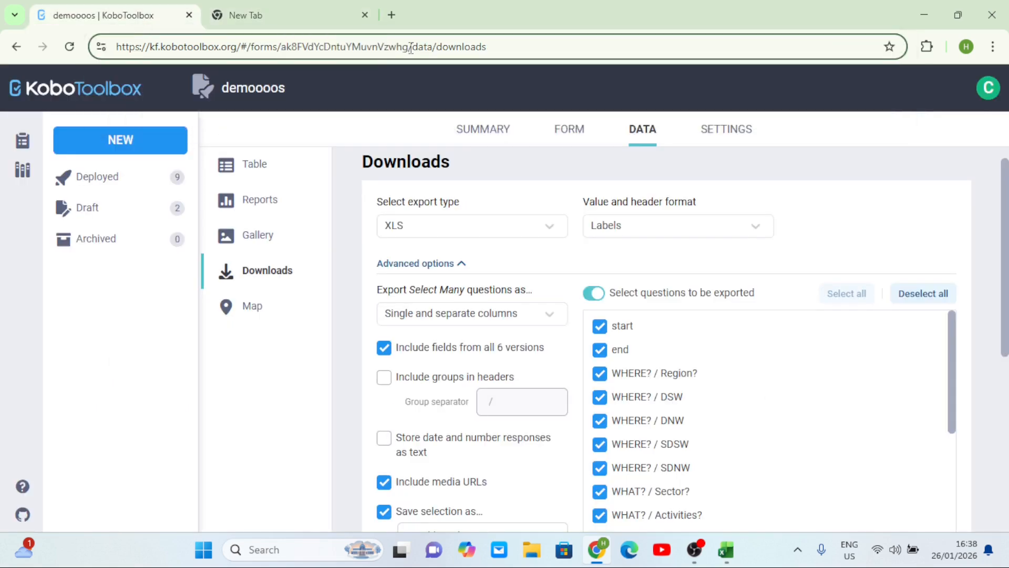
{"action": "left_click_drag", "start_coordinate": [411, 48], "coordinate": [296, 49]}
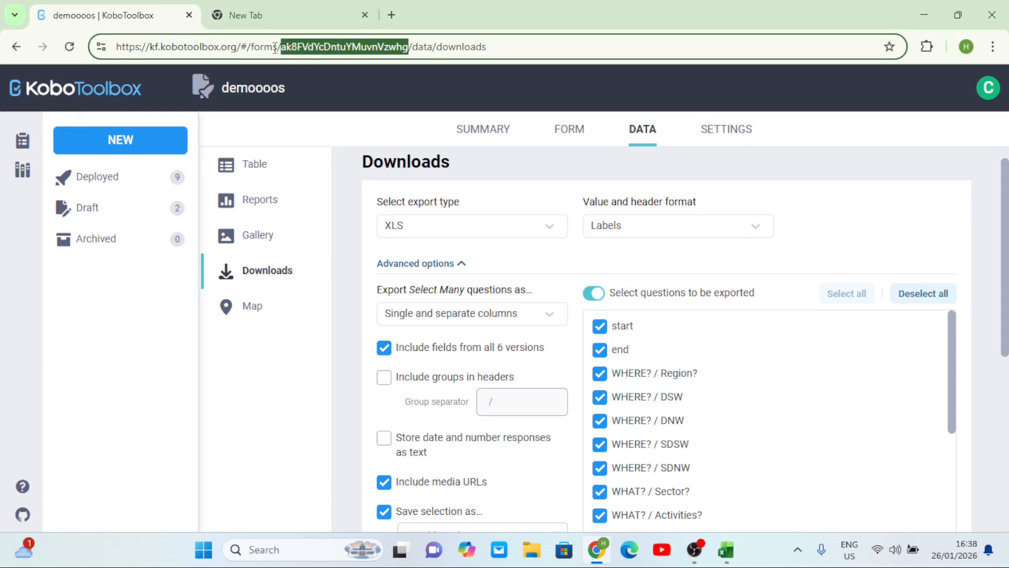
{"action": "left_click", "coordinate": [274, 49]}
{"action": "left_click_drag", "start_coordinate": [279, 49], "coordinate": [253, 50]}
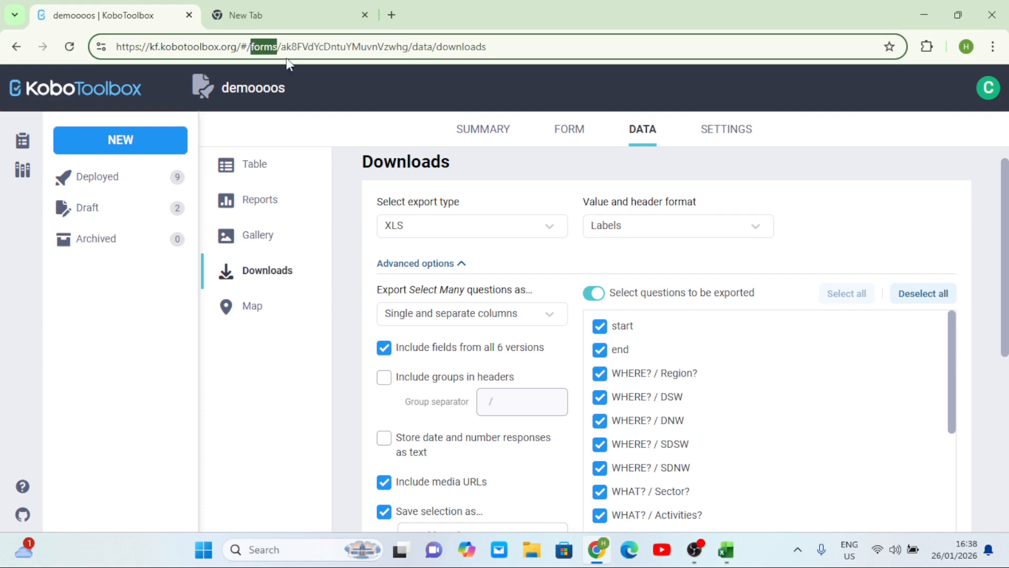
- Load the project's export-settings API address in its browser tab
{"action": "left_click", "coordinate": [293, 12]}
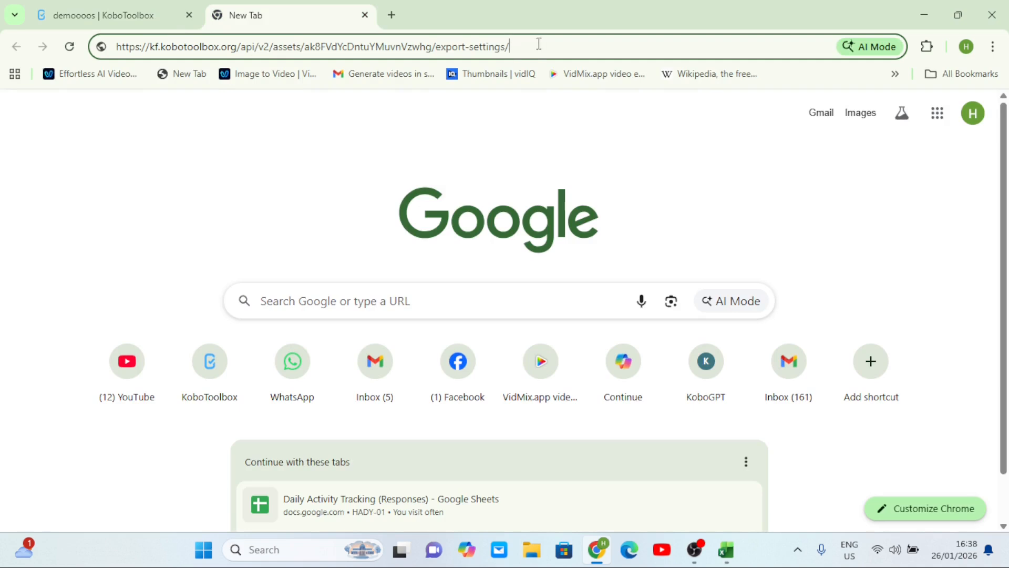
{"action": "key", "text": "Return"}
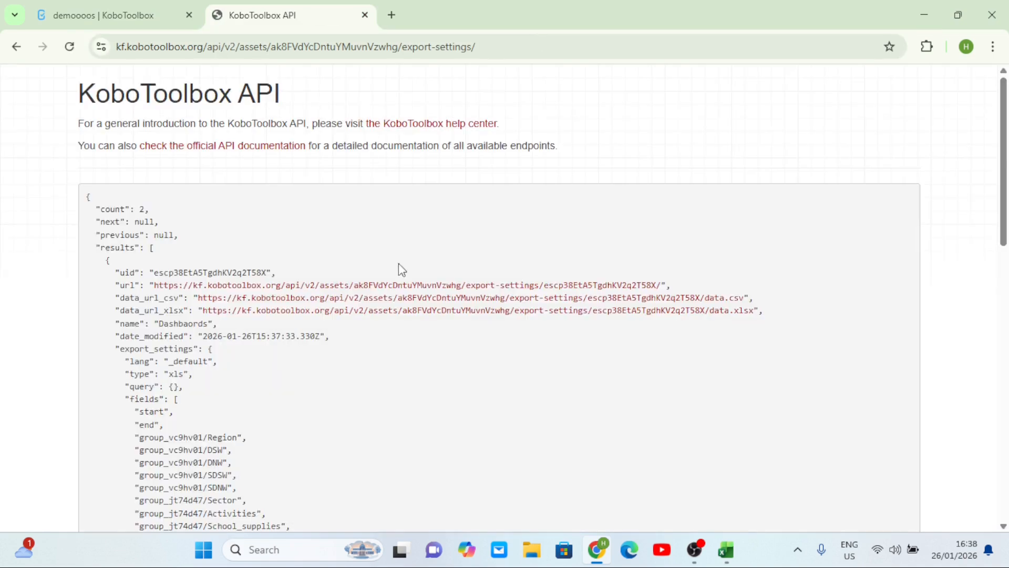
{"action": "scroll", "coordinate": [399, 264], "scroll_direction": "down", "scroll_amount": 1}
{"action": "scroll", "coordinate": [398, 263], "scroll_direction": "up", "scroll_amount": 1}
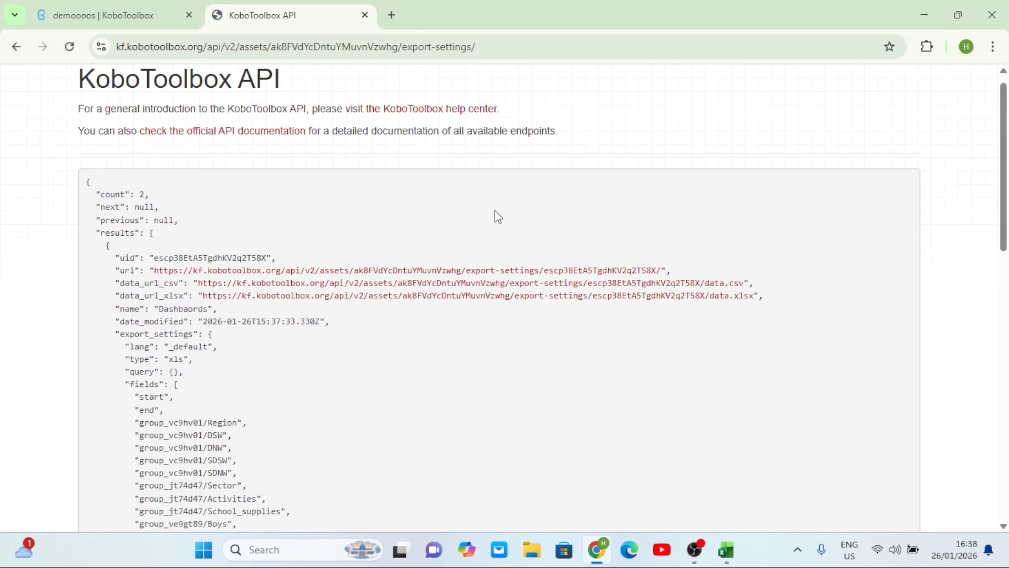
- Find the saved export setting by searching the API page for "Dash", examine the match, and clear the search text
{"action": "key", "text": "ctrl+f"}
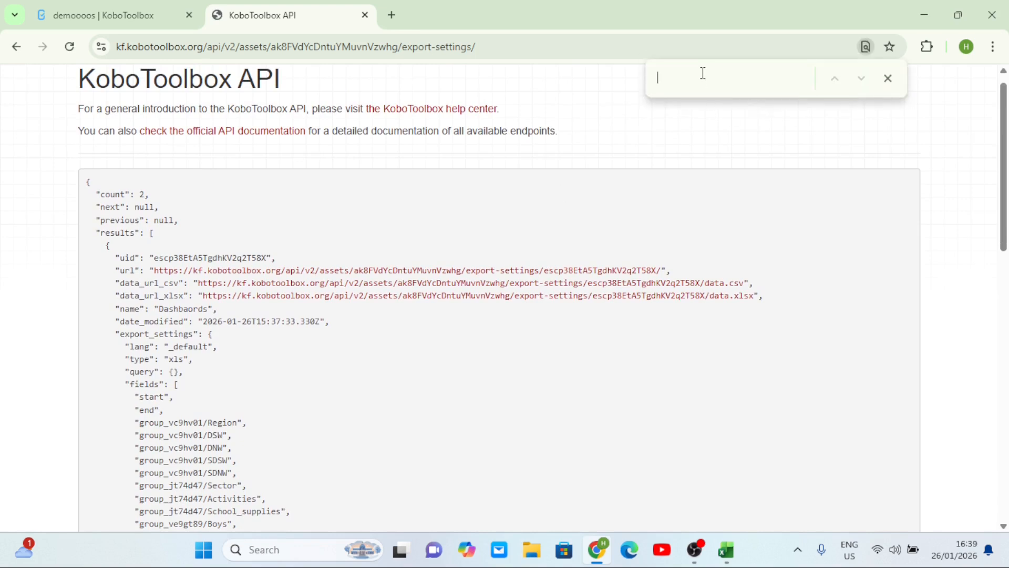
{"action": "type", "text": "Dash"}
{"action": "scroll", "coordinate": [189, 306], "scroll_direction": "up", "scroll_amount": 3, "text": "ctrl"}
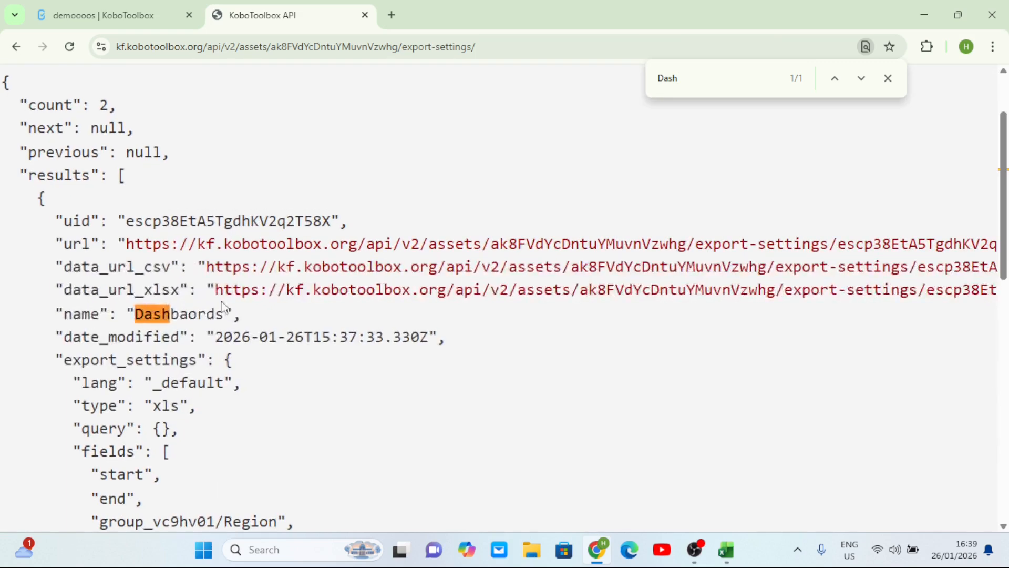
{"action": "scroll", "coordinate": [197, 308], "scroll_direction": "down", "scroll_amount": 3, "text": "ctrl"}
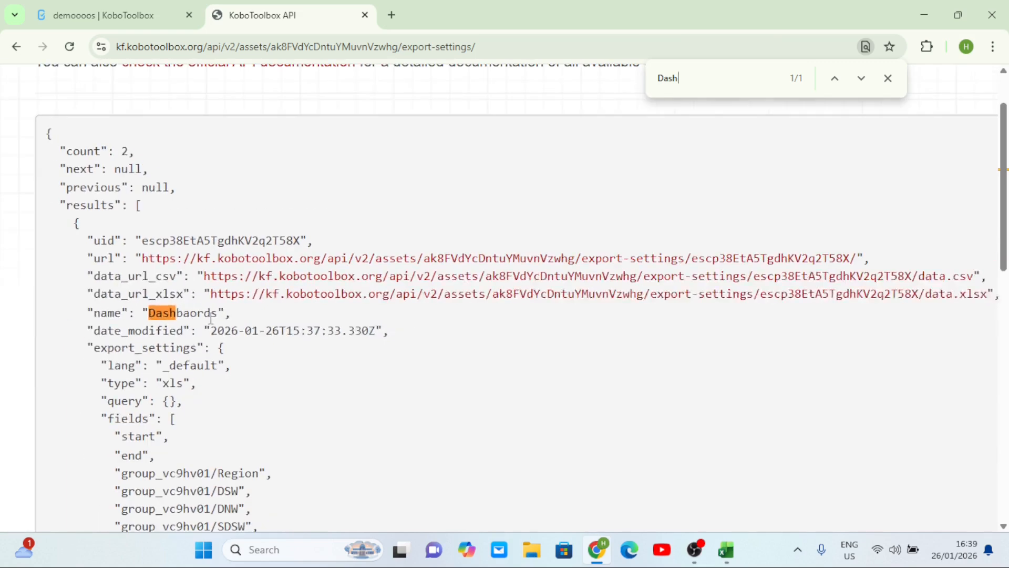
{"action": "scroll", "coordinate": [211, 318], "scroll_direction": "down", "scroll_amount": 2, "text": "ctrl"}
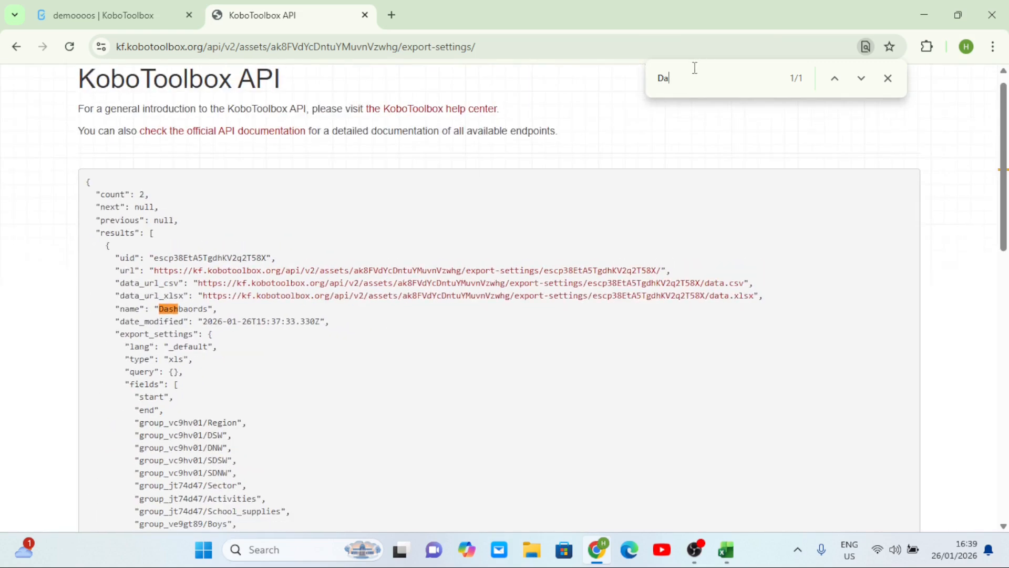
{"action": "key", "text": "BackSpace"}
{"action": "key", "text": "BackSpace"}
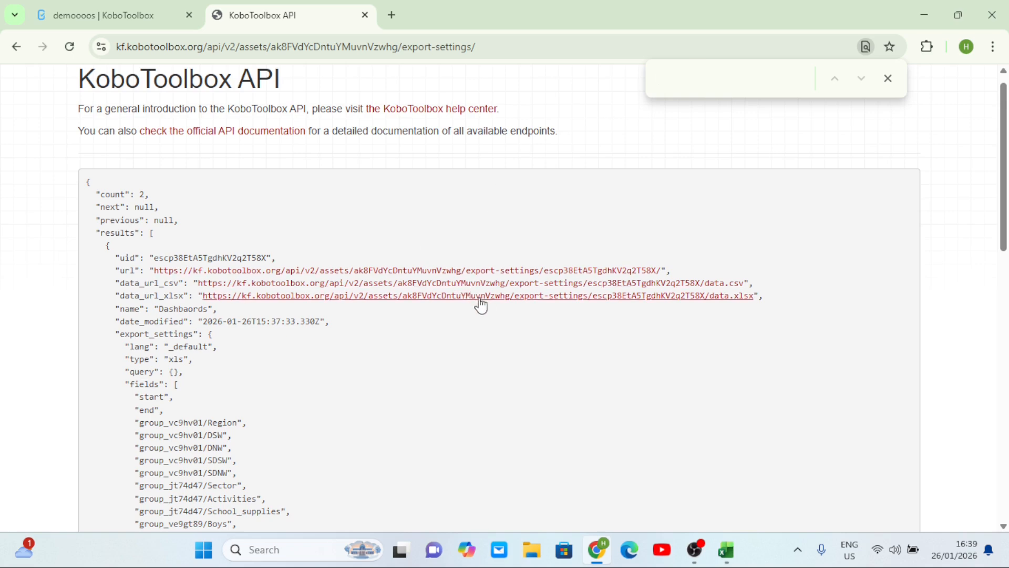
- Close the extra Data4impact tab and copy the data_url_csv link of the Dashbaords export setting
{"action": "scroll", "coordinate": [480, 304], "scroll_direction": "up", "scroll_amount": 5, "text": "ctrl"}
{"action": "scroll", "coordinate": [531, 290], "scroll_direction": "right", "scroll_amount": 5}
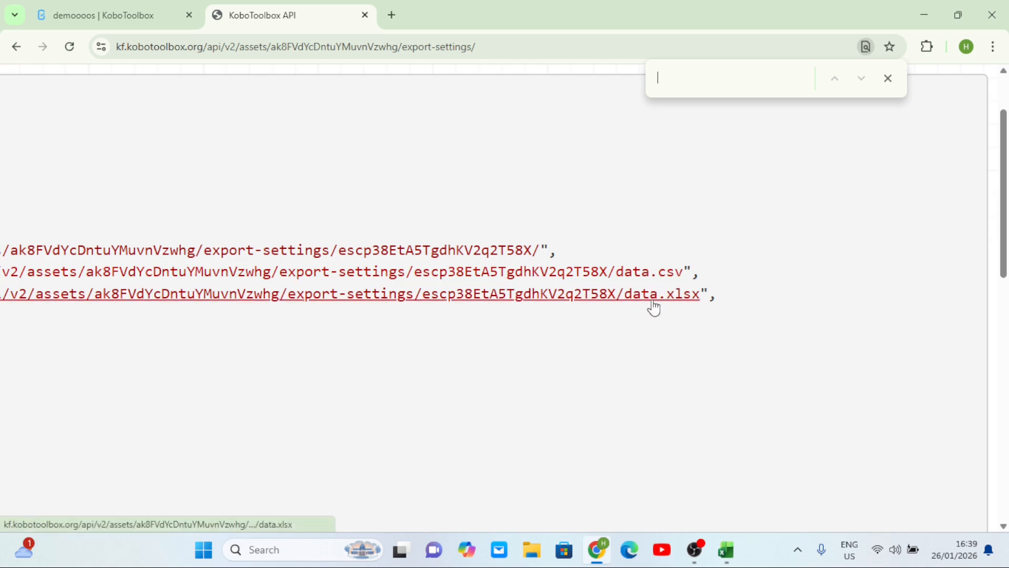
{"action": "scroll", "coordinate": [653, 308], "scroll_direction": "down", "scroll_amount": 3}
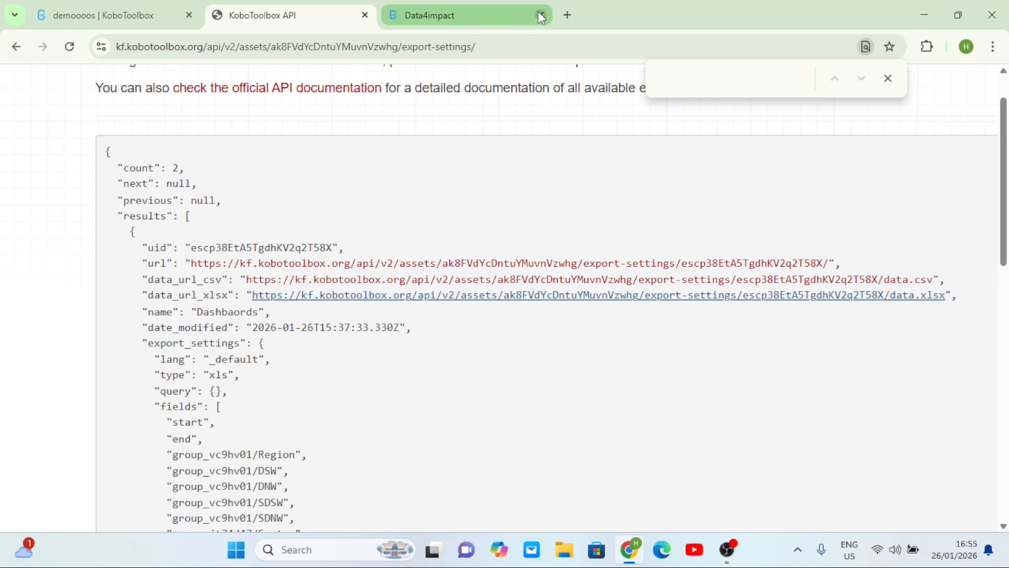
{"action": "left_click", "coordinate": [541, 15]}
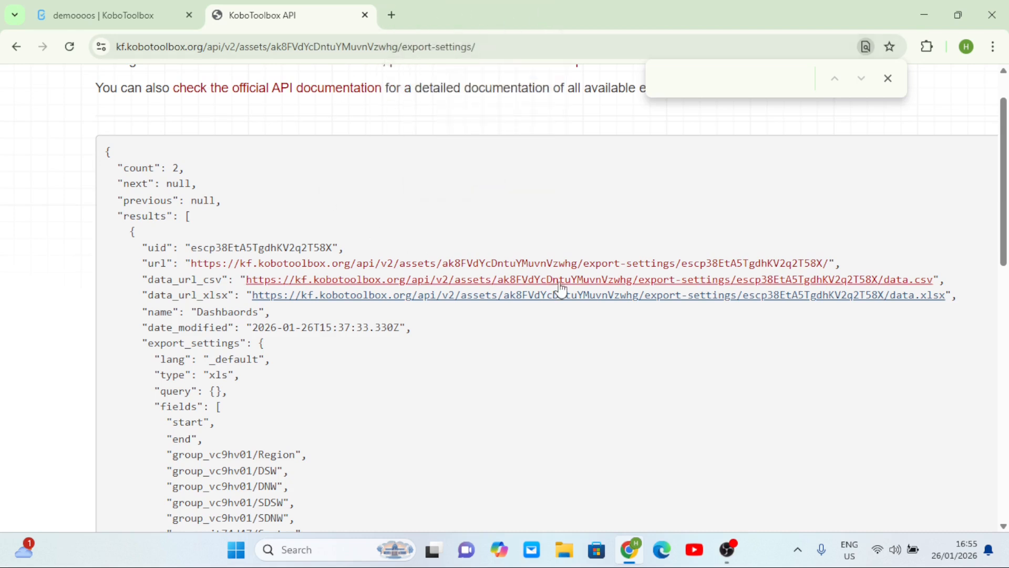
{"action": "scroll", "coordinate": [609, 299], "scroll_direction": "right", "scroll_amount": 3}
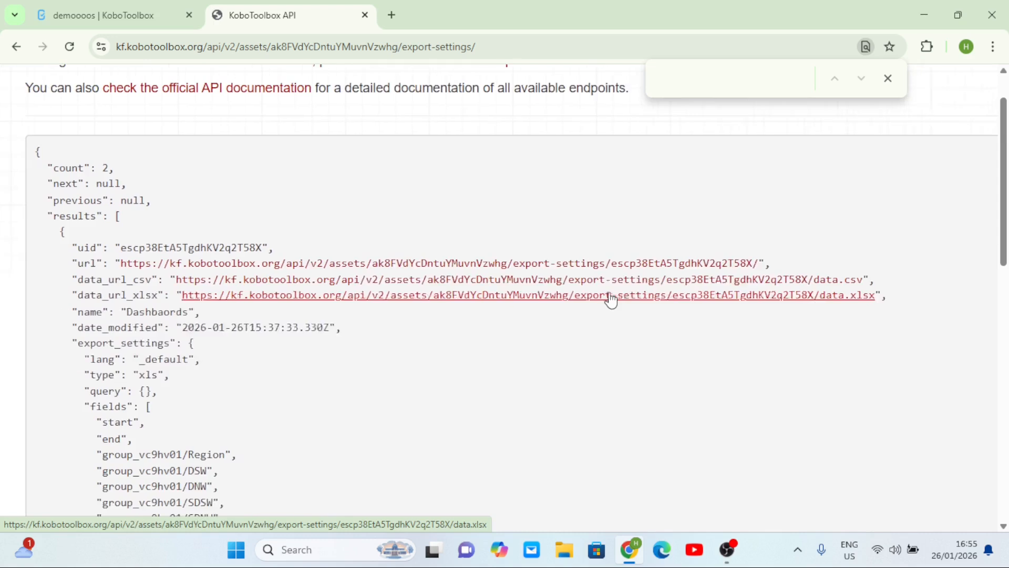
{"action": "scroll", "coordinate": [611, 300], "scroll_direction": "left", "scroll_amount": 1}
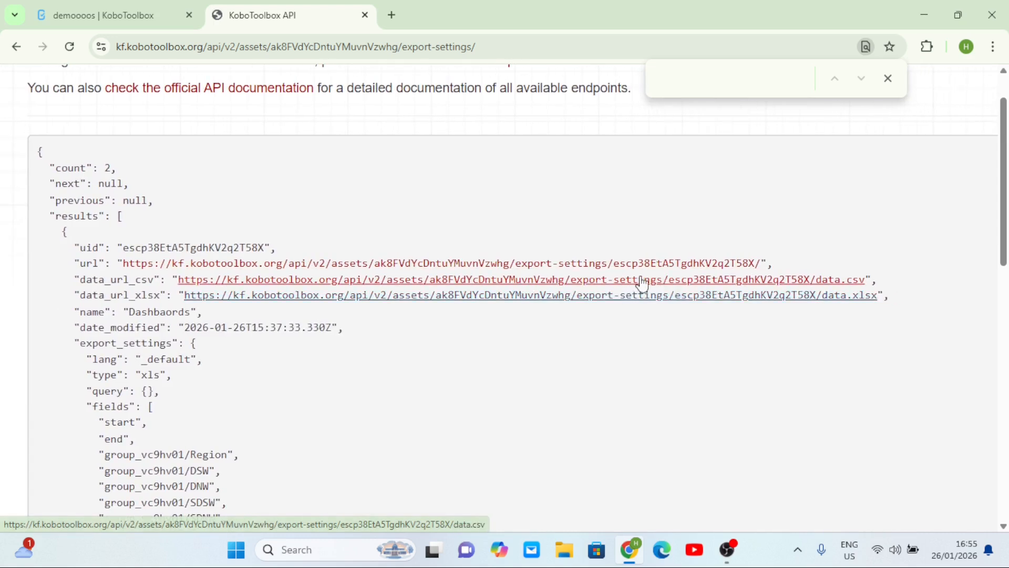
{"action": "right_click", "coordinate": [719, 289]}
{"action": "left_click", "coordinate": [791, 419]}
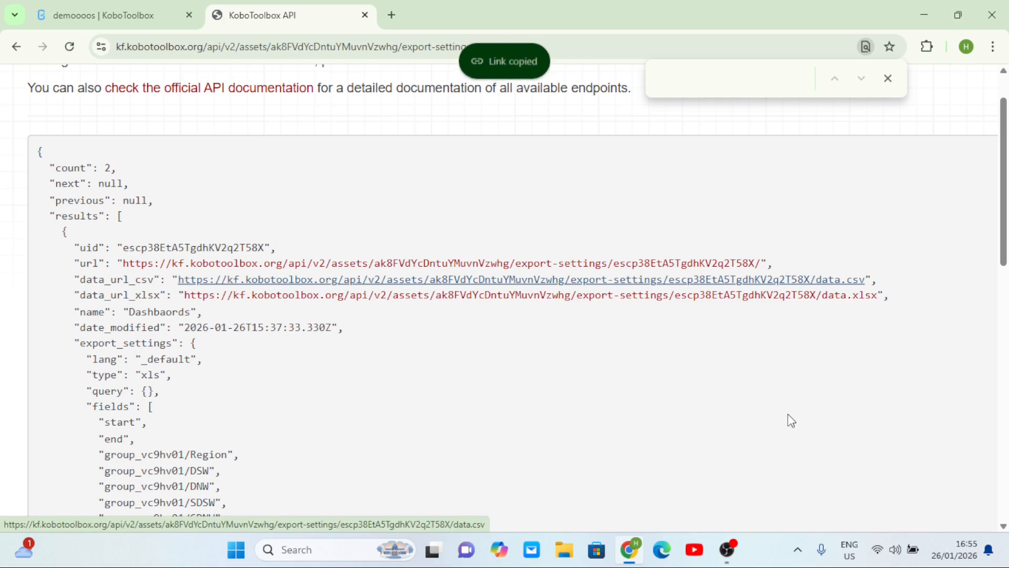
- Create a blank Google Sheets spreadsheet in a new browser tab through the address sheet.new
{"action": "left_click", "coordinate": [391, 15]}
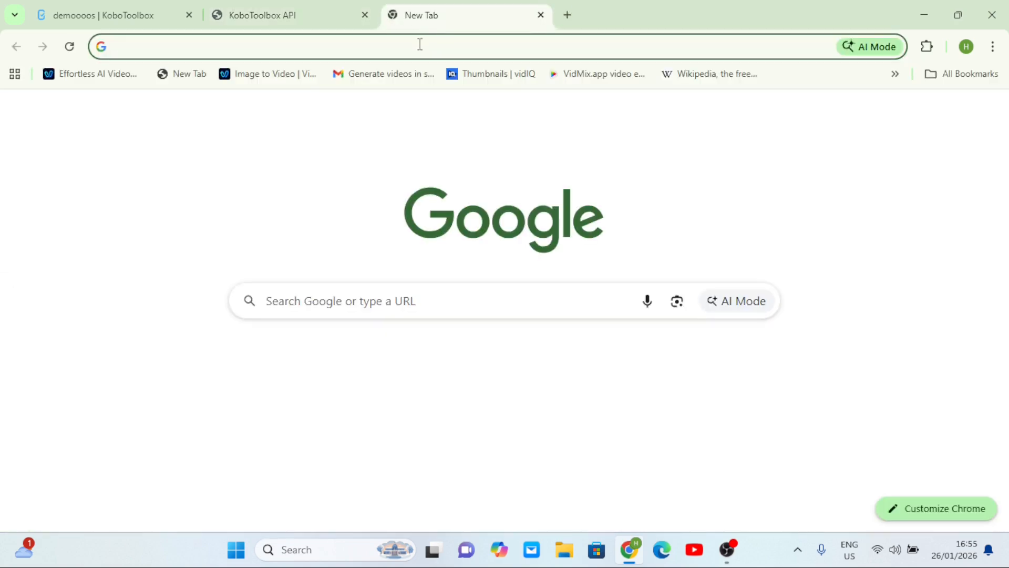
{"action": "left_click", "coordinate": [420, 46]}
{"action": "type", "text": "sh"}
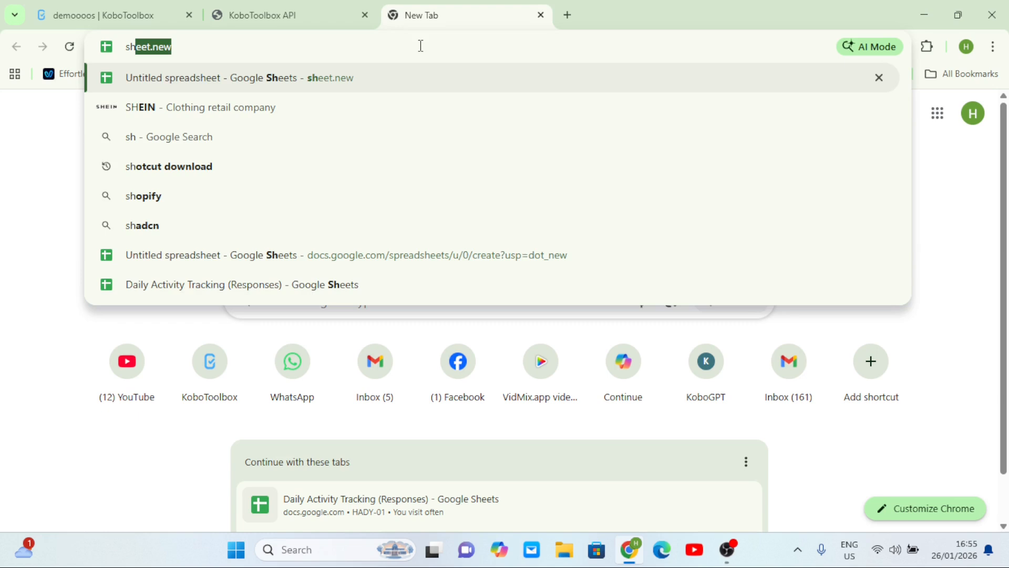
{"action": "key", "text": "Return"}
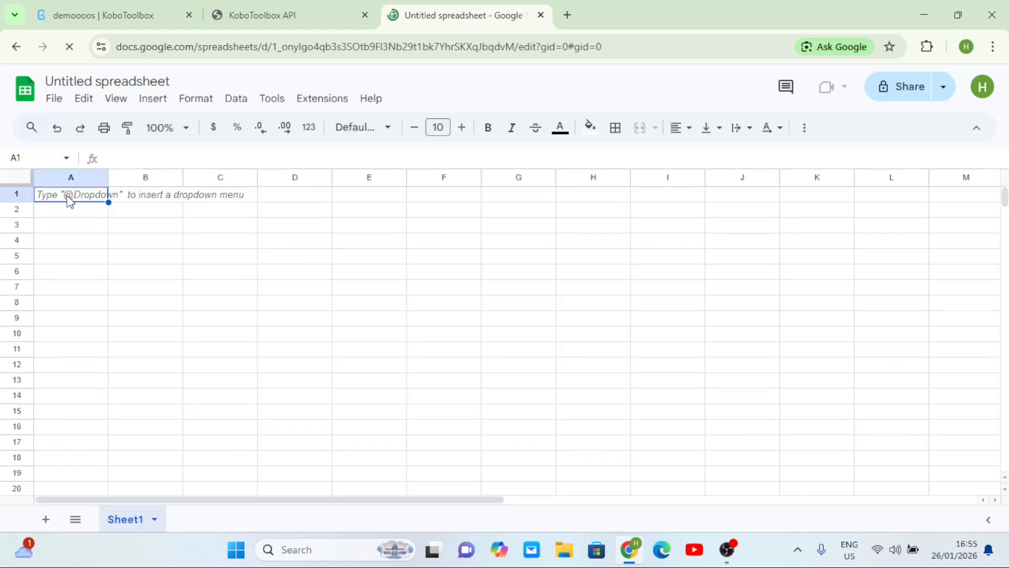
{"action": "type", "text": "="}
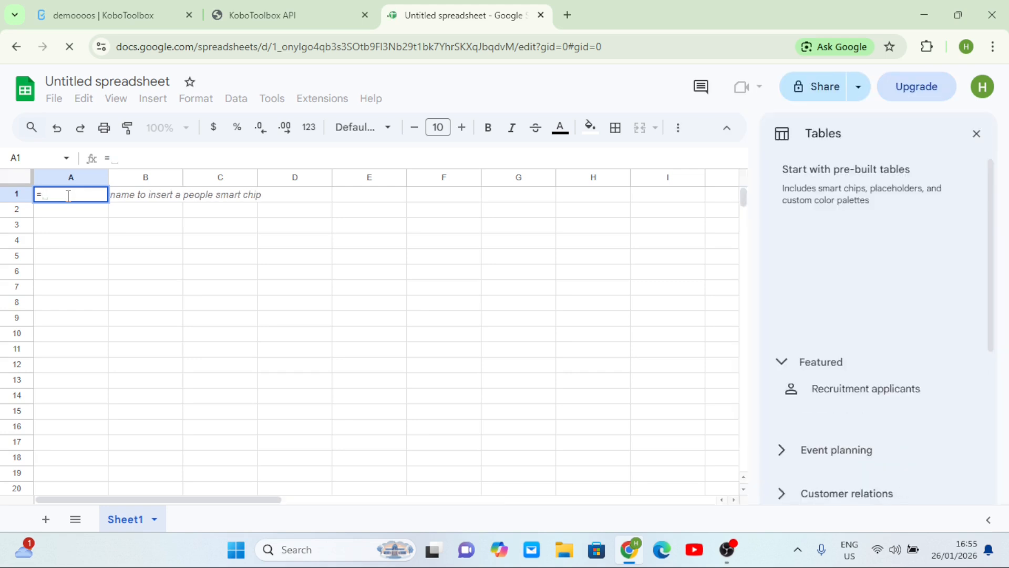
{"action": "type", "text": "importdata"}
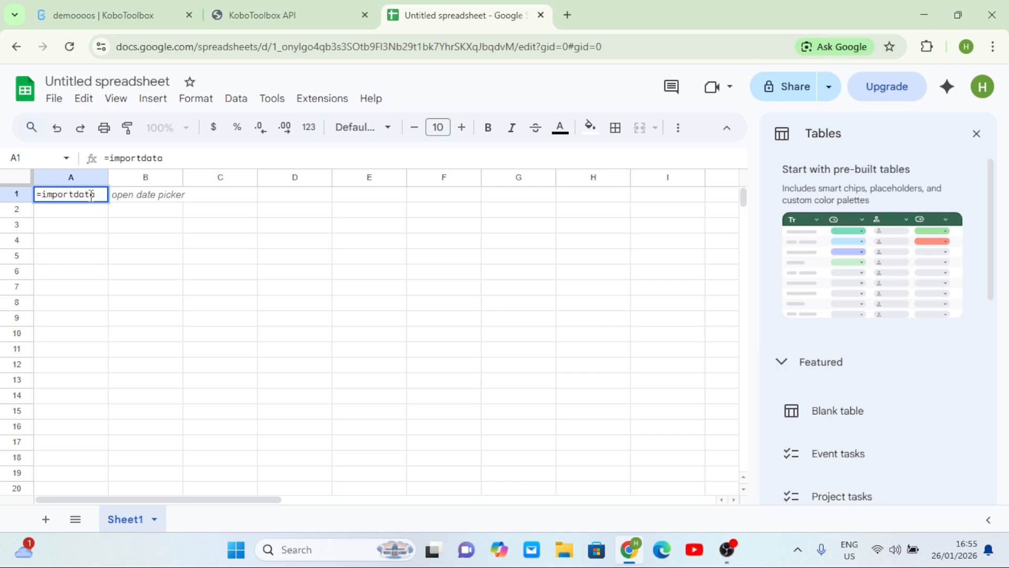
{"action": "key", "text": "Tab"}
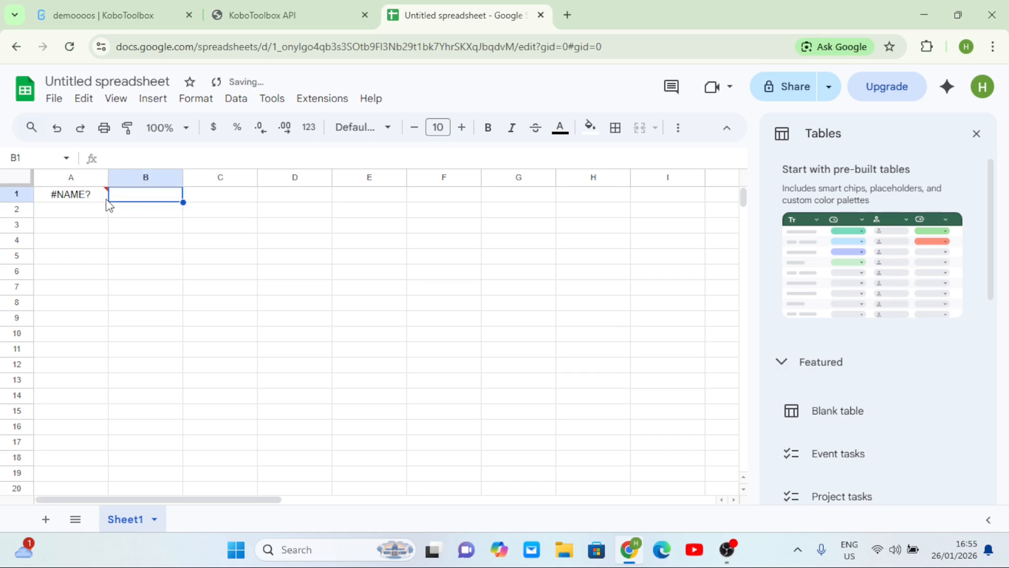
{"action": "double_click", "coordinate": [96, 200]}
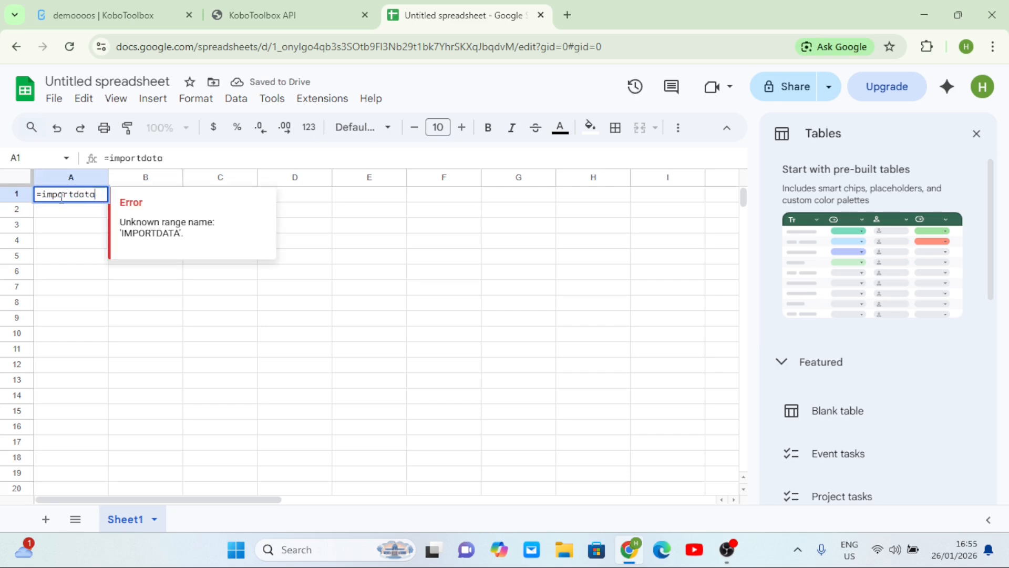
{"action": "key", "text": "BackSpace"}
{"action": "key", "text": "BackSpace"}
{"action": "key", "text": "BackSpace"}
{"action": "key", "text": "BackSpace"}
{"action": "key", "text": "BackSpace"}
{"action": "key", "text": "BackSpace"}
{"action": "key", "text": "BackSpace"}
{"action": "key", "text": "BackSpace"}
{"action": "key", "text": "BackSpace"}
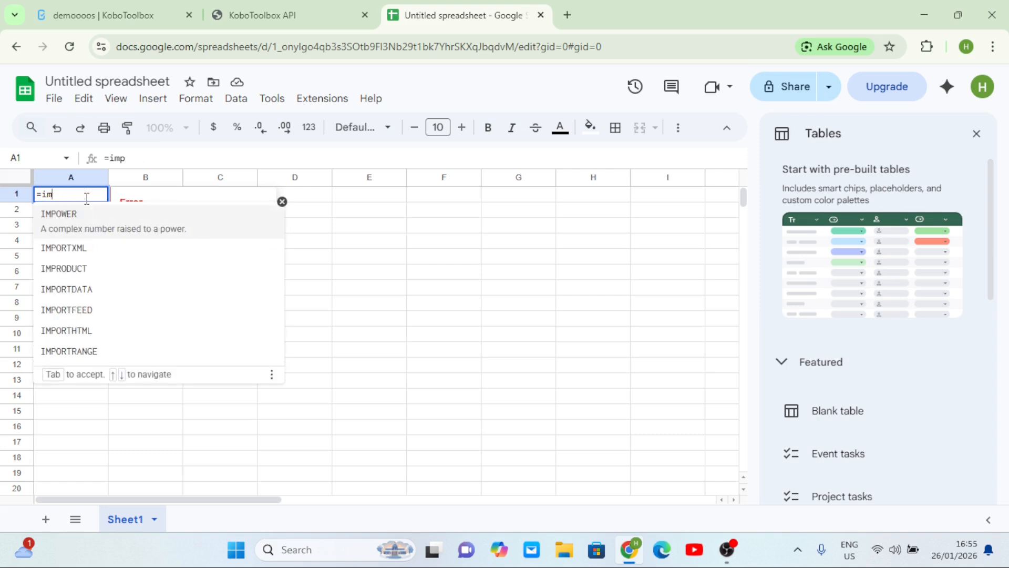
{"action": "key", "text": "BackSpace"}
- Enter an IMPORTDATA formula in A1 using the copied data.csv link and the delimiter ";", and allow the spreadsheet access to external data
{"action": "type", "text": "import"}
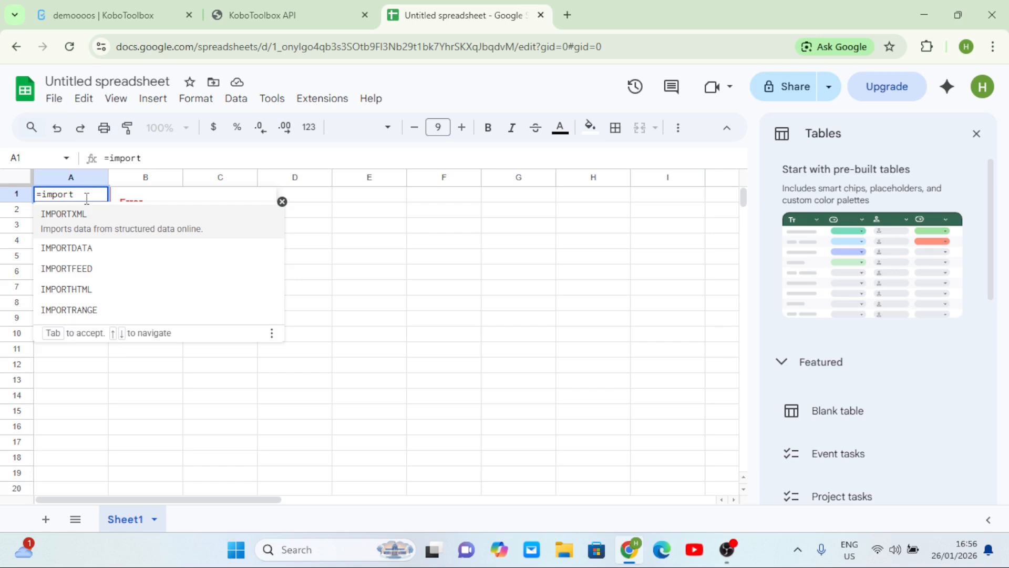
{"action": "type", "text": "data"}
{"action": "key", "text": "Tab"}
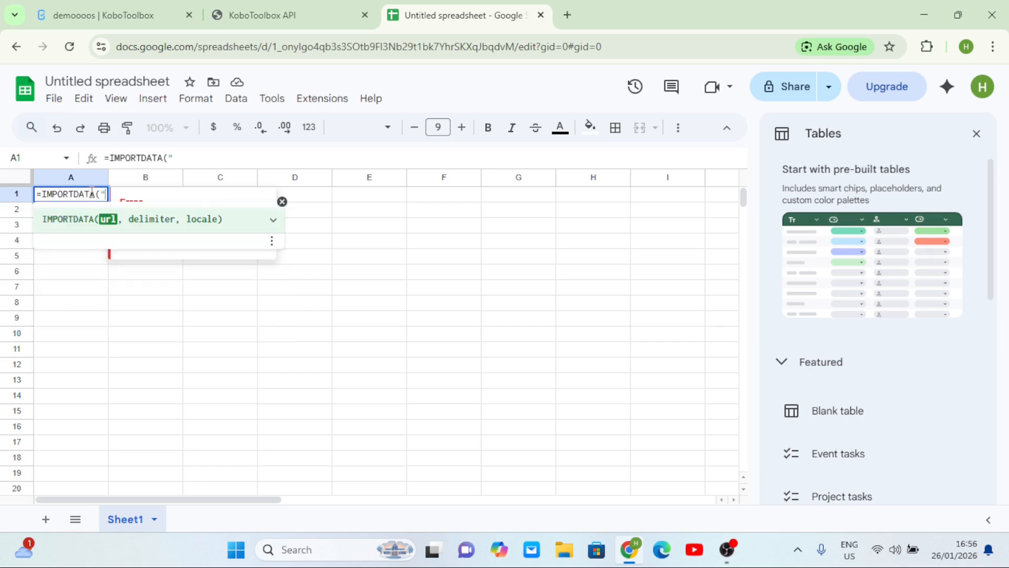
{"action": "key", "text": "ctrl+v"}
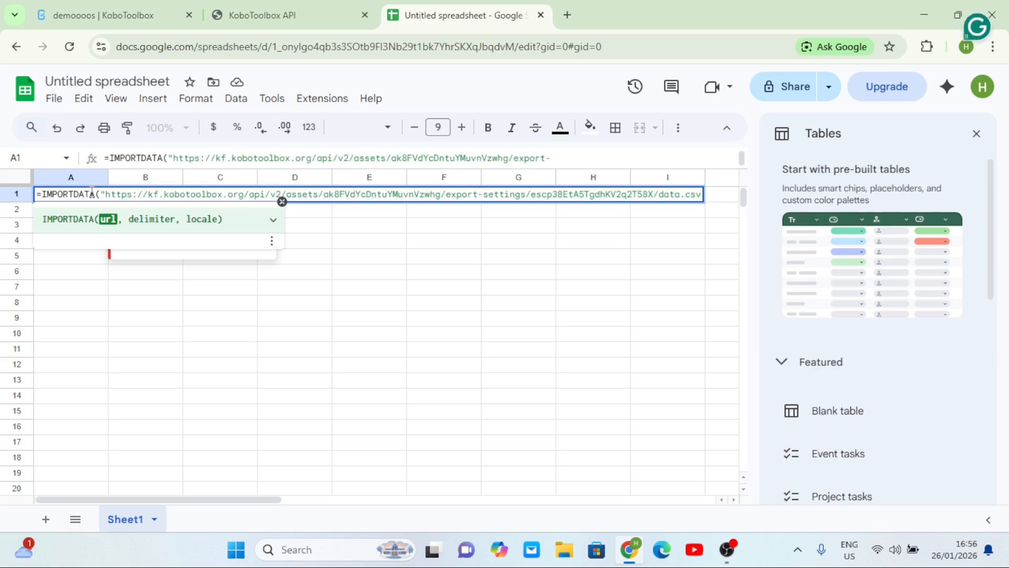
{"action": "type", "text": "\","}
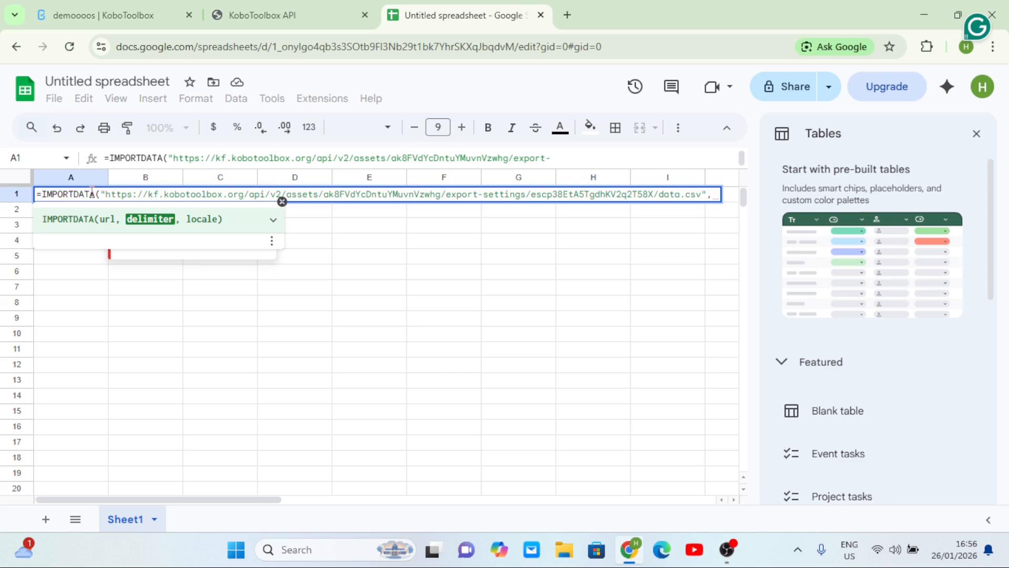
{"action": "type", "text": "\""}
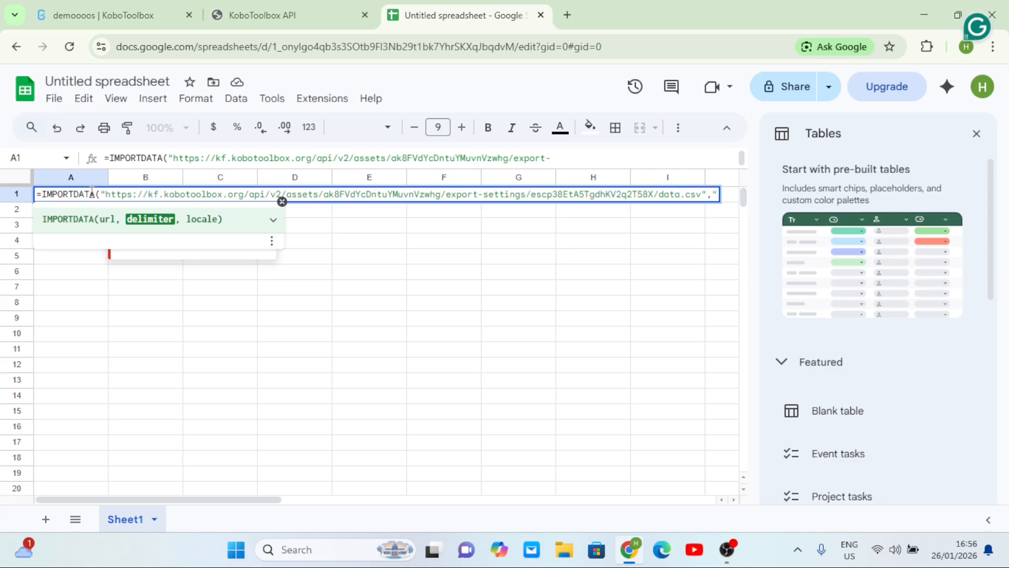
{"action": "type", "text": ";\")"}
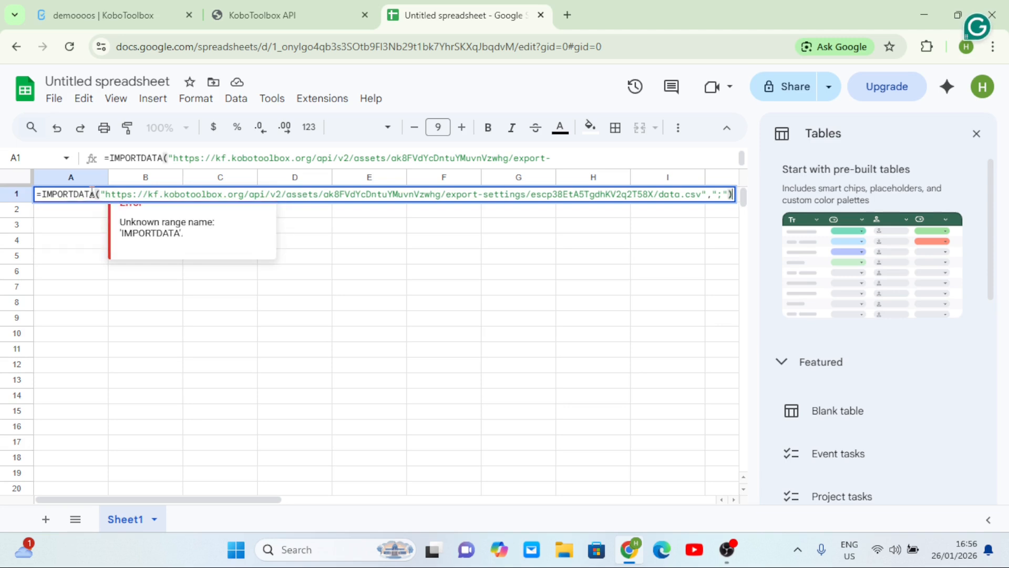
{"action": "key", "text": "Return"}
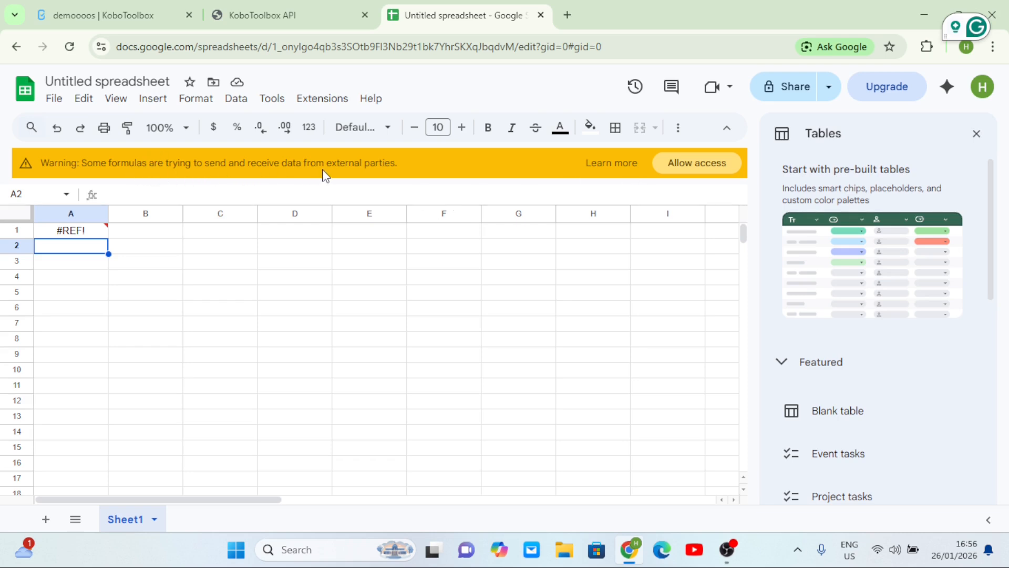
{"action": "left_click", "coordinate": [696, 163]}
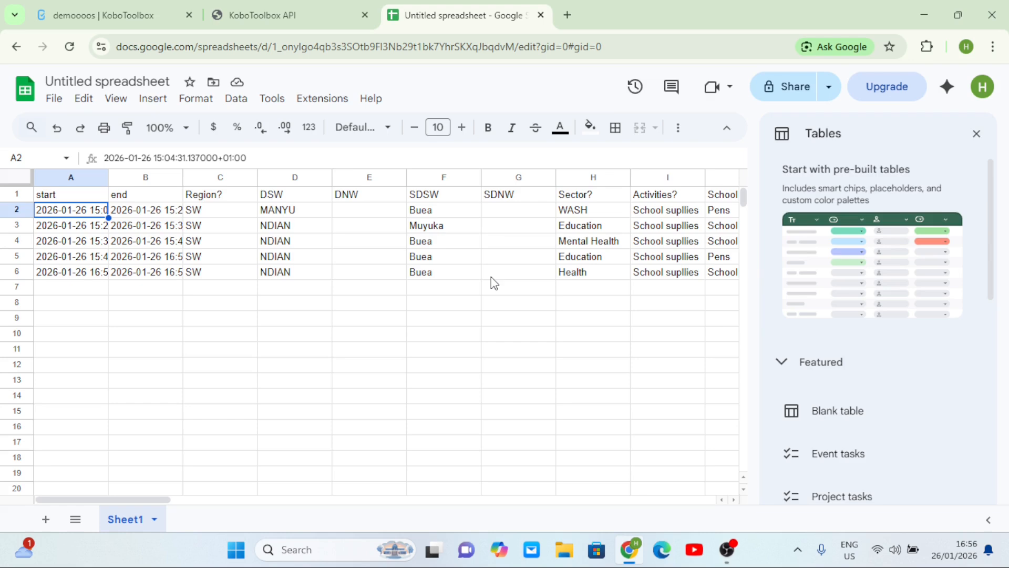
- Close the Tables suggestions and examine the imported KoboToolbox columns across the sheet, through to the submission metadata fields
{"action": "left_click", "coordinate": [975, 135]}
{"action": "scroll", "coordinate": [566, 303], "scroll_direction": "right", "scroll_amount": 8}
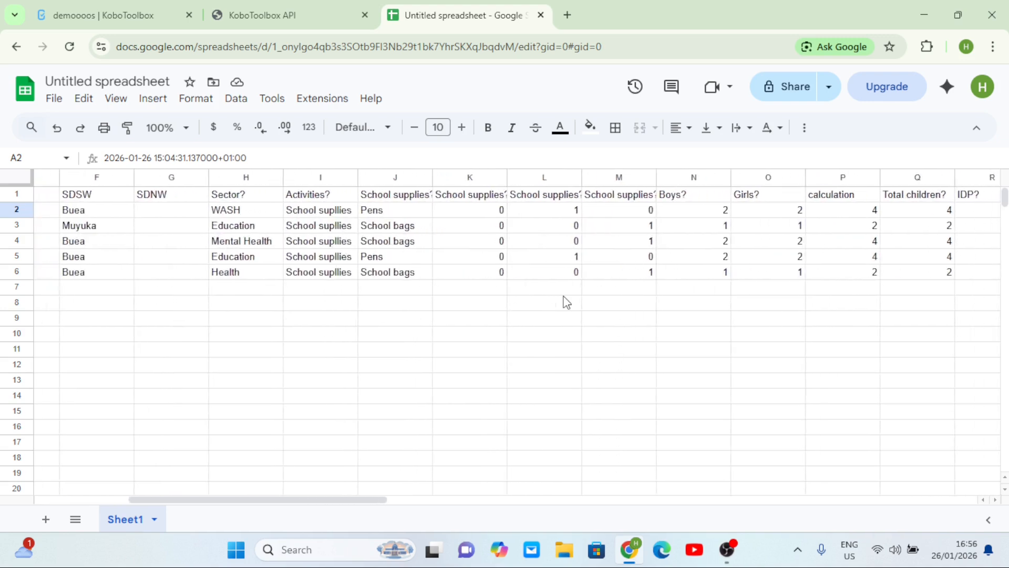
{"action": "scroll", "coordinate": [565, 302], "scroll_direction": "left", "scroll_amount": 6}
{"action": "scroll", "coordinate": [566, 302], "scroll_direction": "right", "scroll_amount": 12}
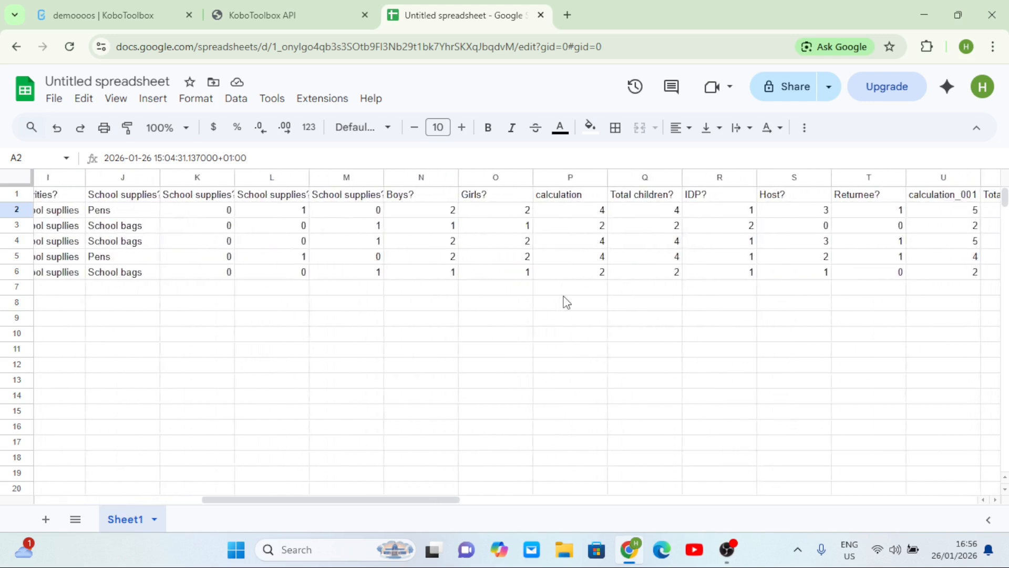
{"action": "scroll", "coordinate": [565, 302], "scroll_direction": "right", "scroll_amount": 13}
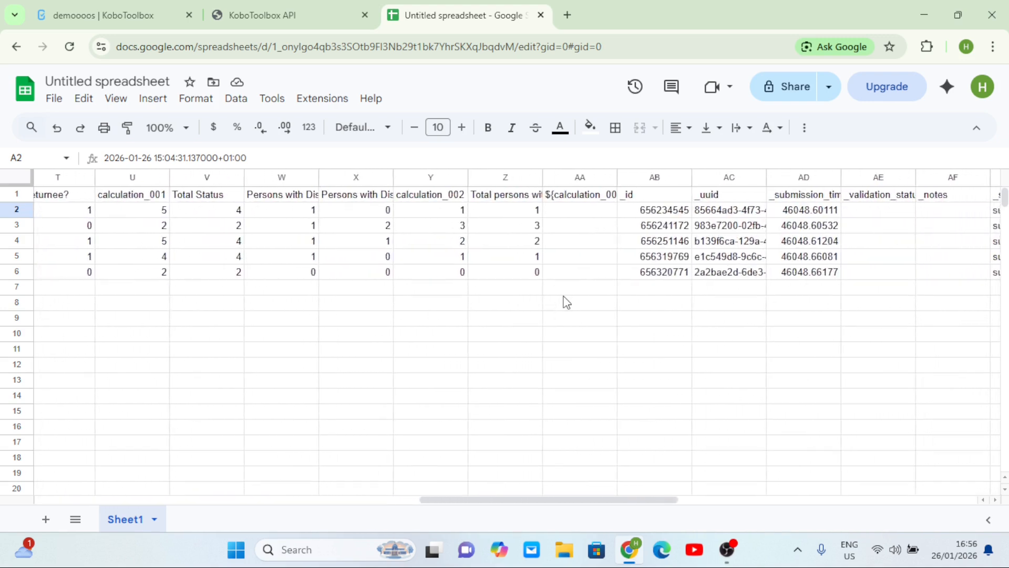